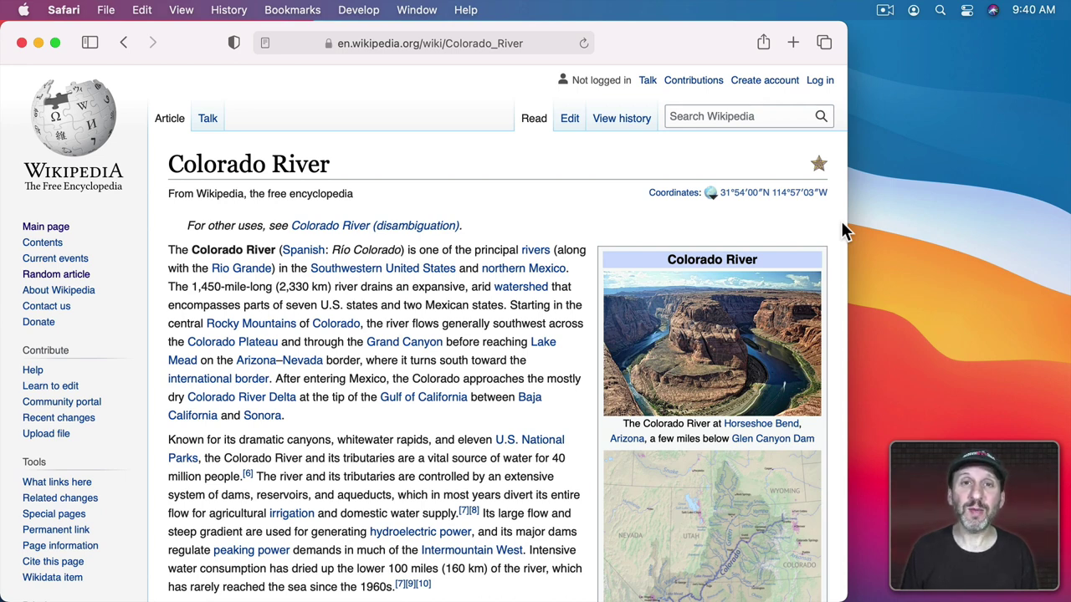
Scroll the Colorado River article down and back up several times
scroll(843, 222, "down", 5)
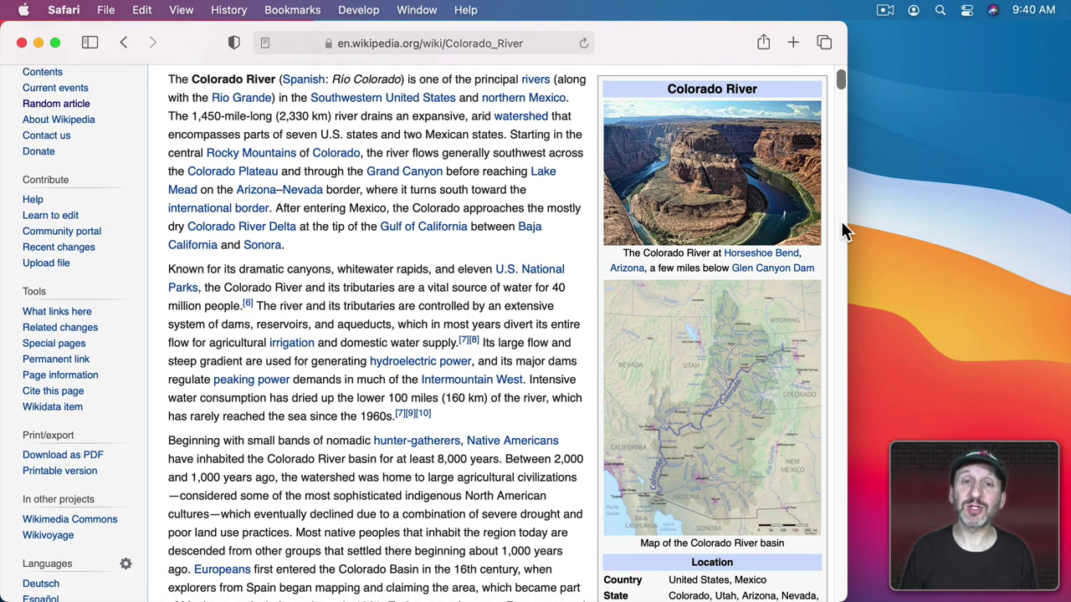
scroll(843, 225, "up", 5)
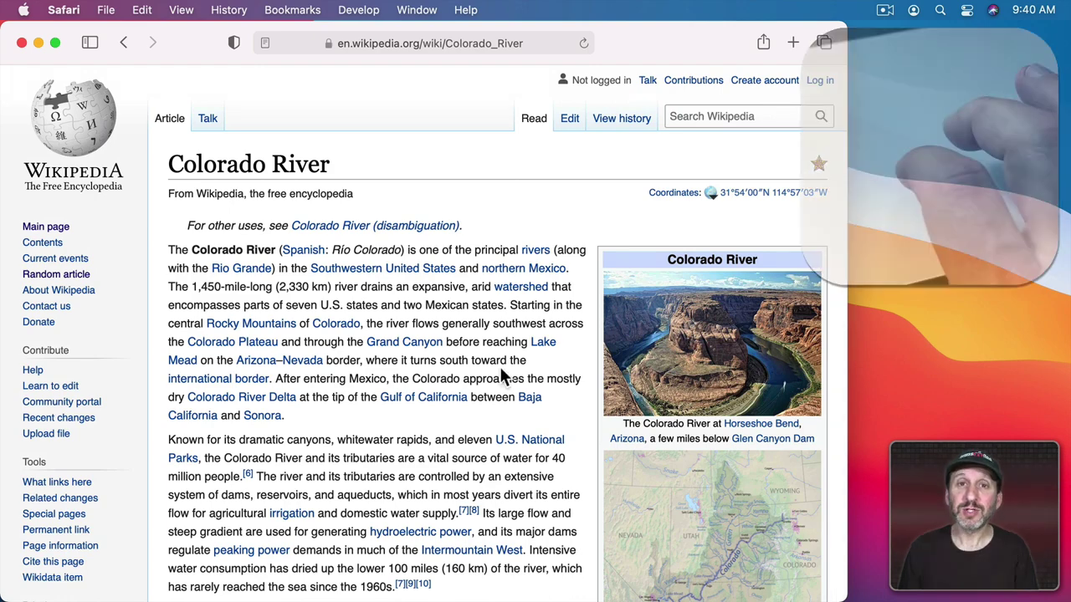
scroll(502, 377, "down", 2)
scroll(502, 376, "down", 3)
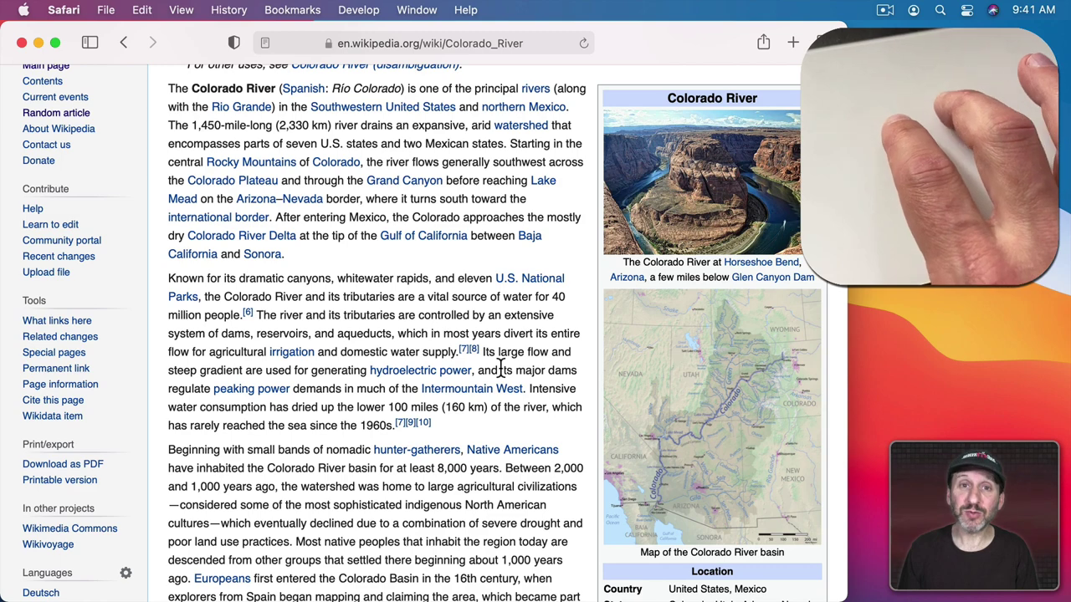
scroll(499, 368, "up", 4)
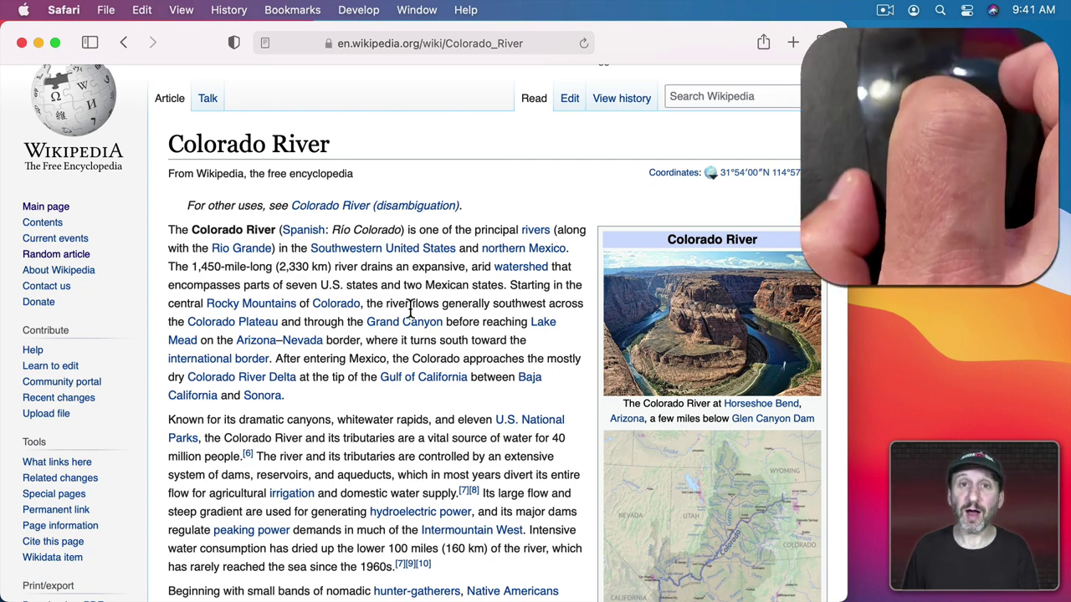
scroll(410, 306, "down", 3)
scroll(410, 308, "down", 2)
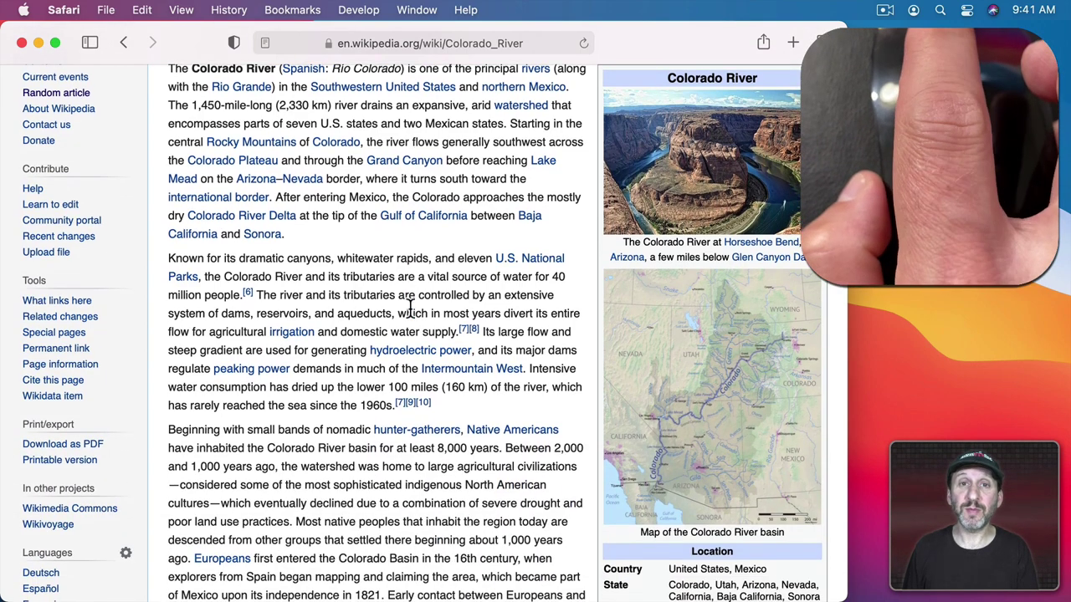
scroll(410, 311, "up", 5)
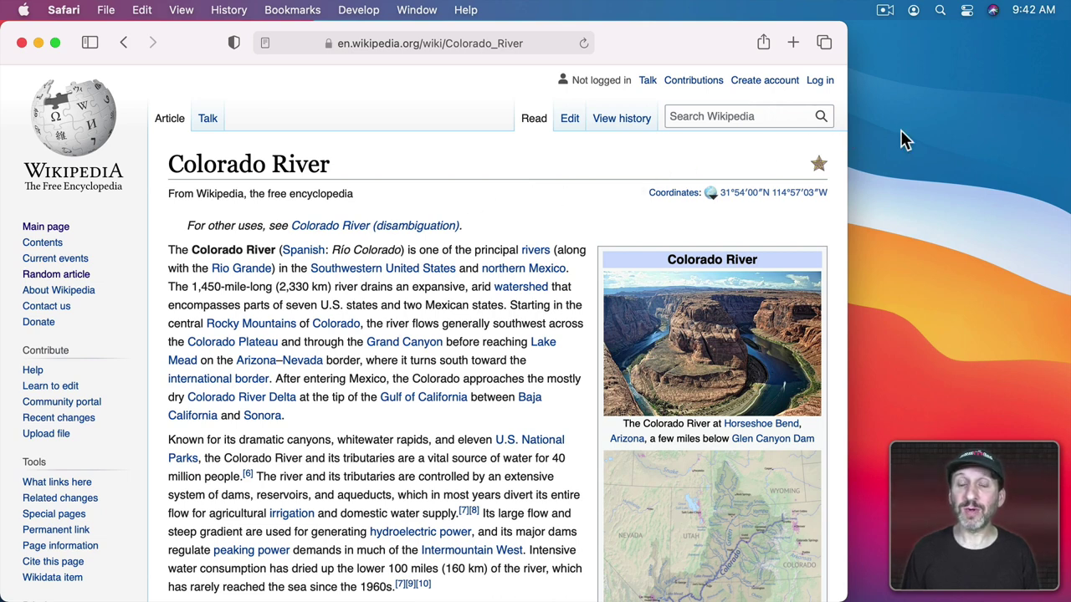
scroll(506, 213, "down", 1)
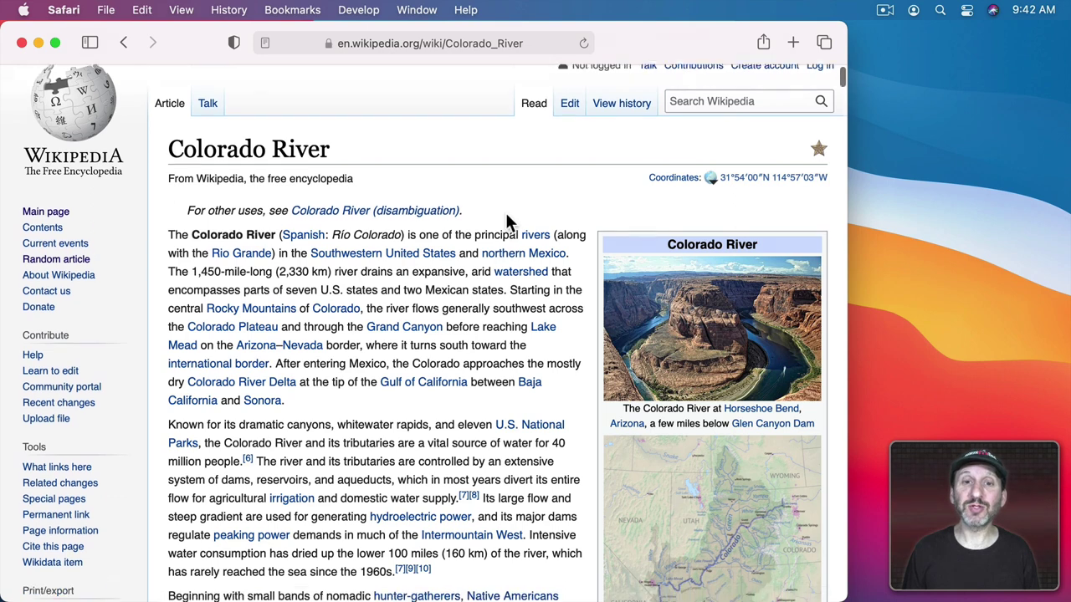
scroll(506, 209, "up", 1)
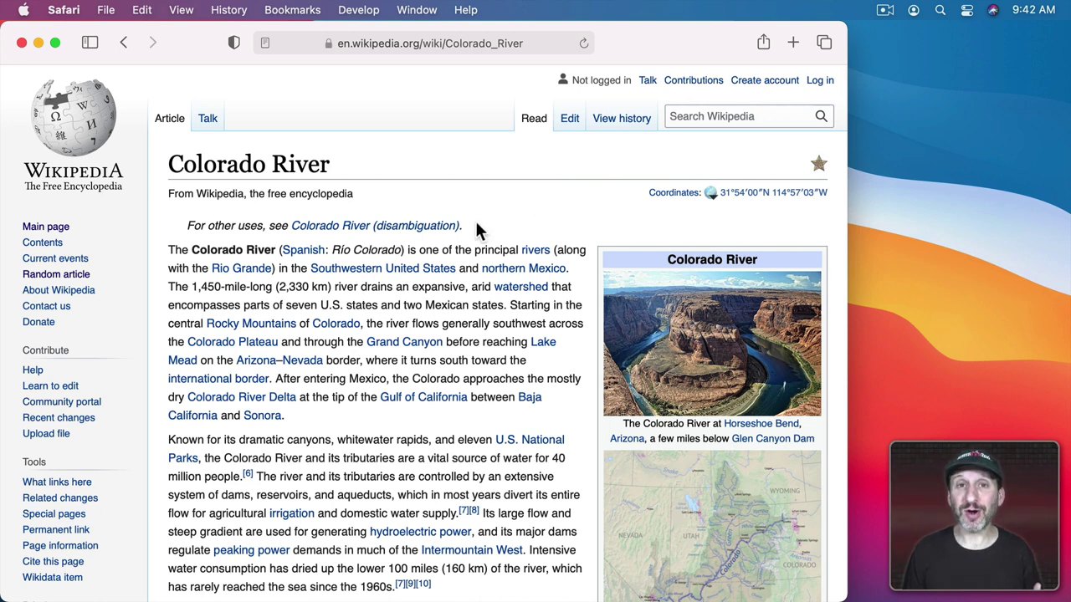
Open a new macmost.com window with Cmd+N, drag it to the right beside the article, and scroll it
key("super+n")
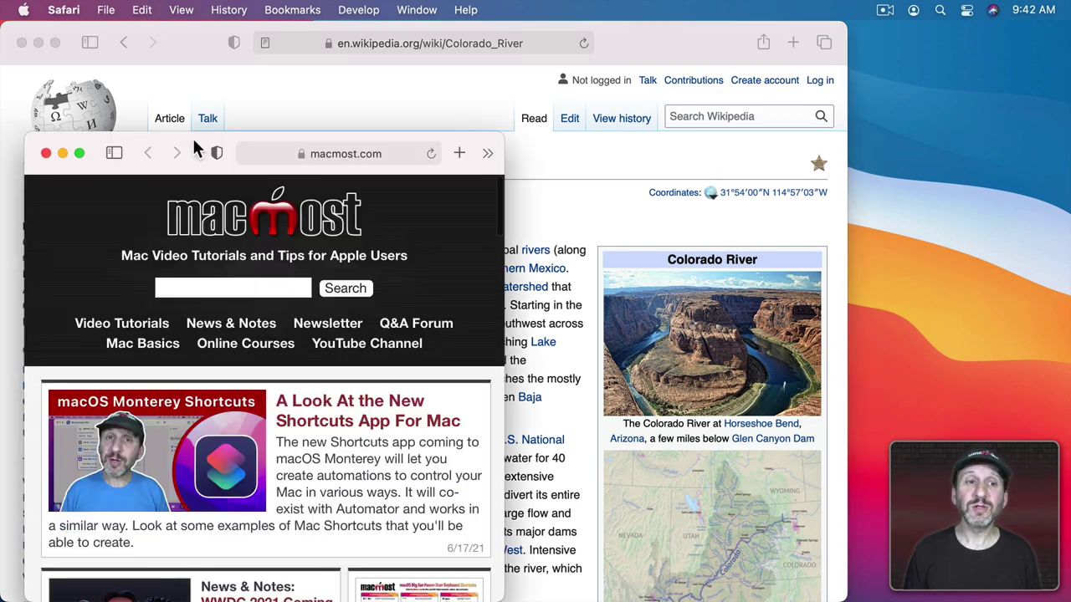
left_click_drag(191, 135, 769, 8)
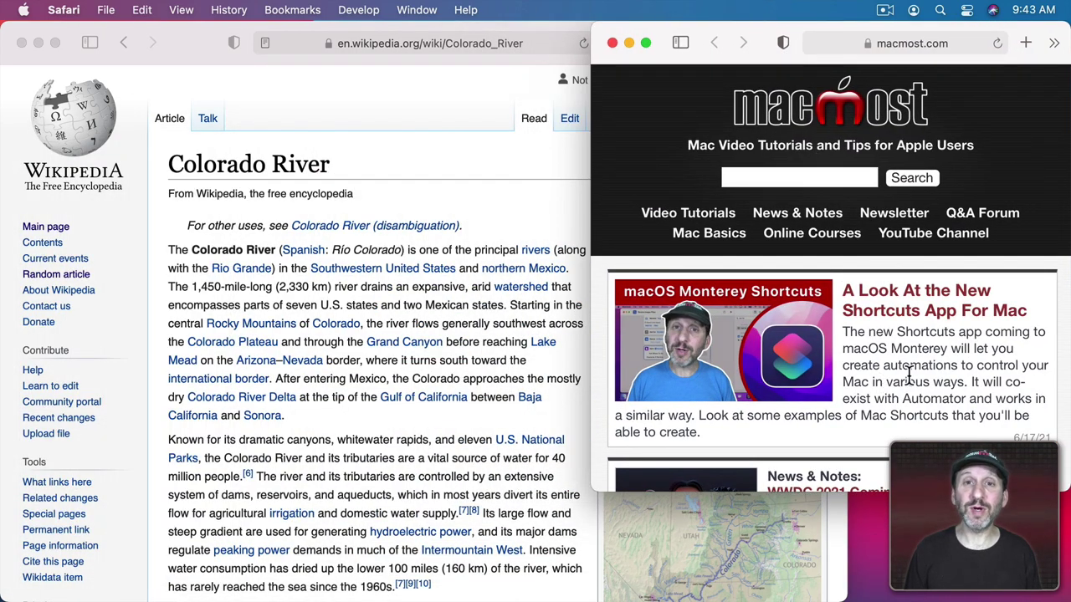
scroll(910, 378, "down", 3)
scroll(910, 419, "up", 3)
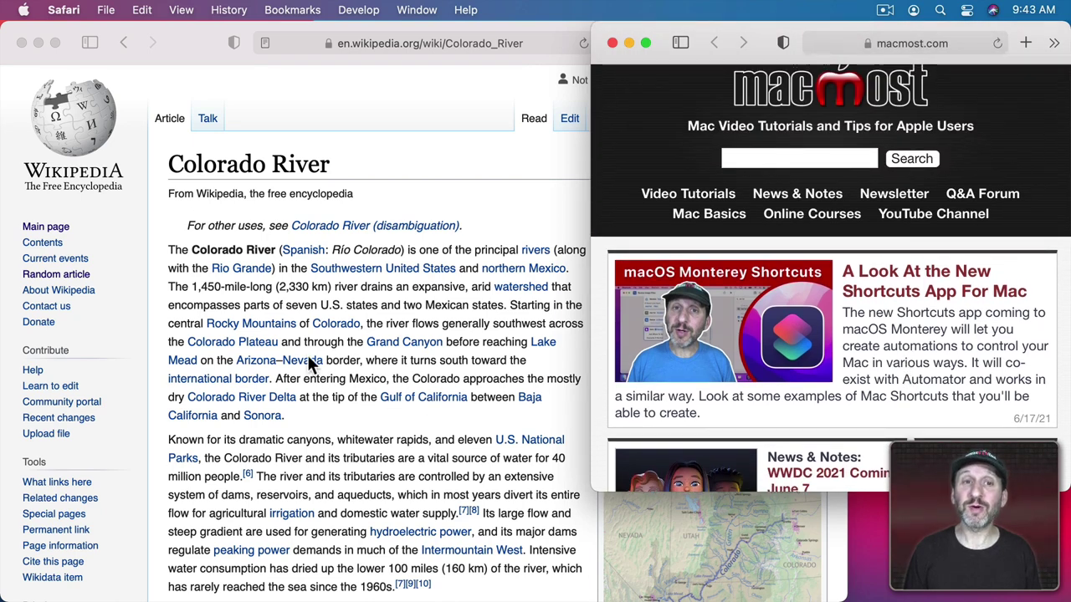
scroll(342, 326, "down", 3)
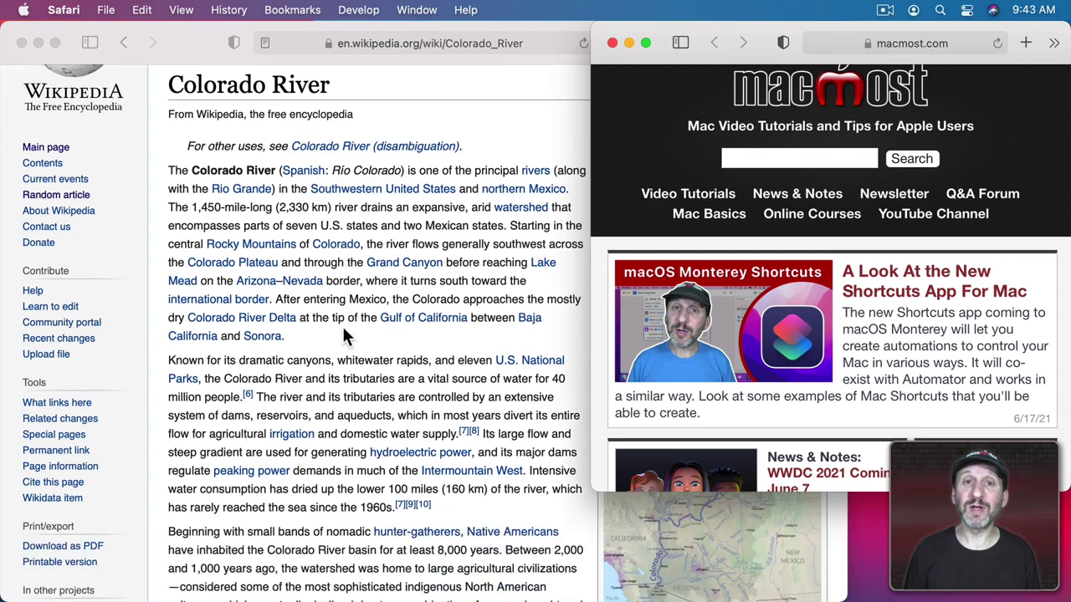
scroll(343, 326, "up", 3)
scroll(342, 327, "down", 3)
scroll(342, 326, "up", 3)
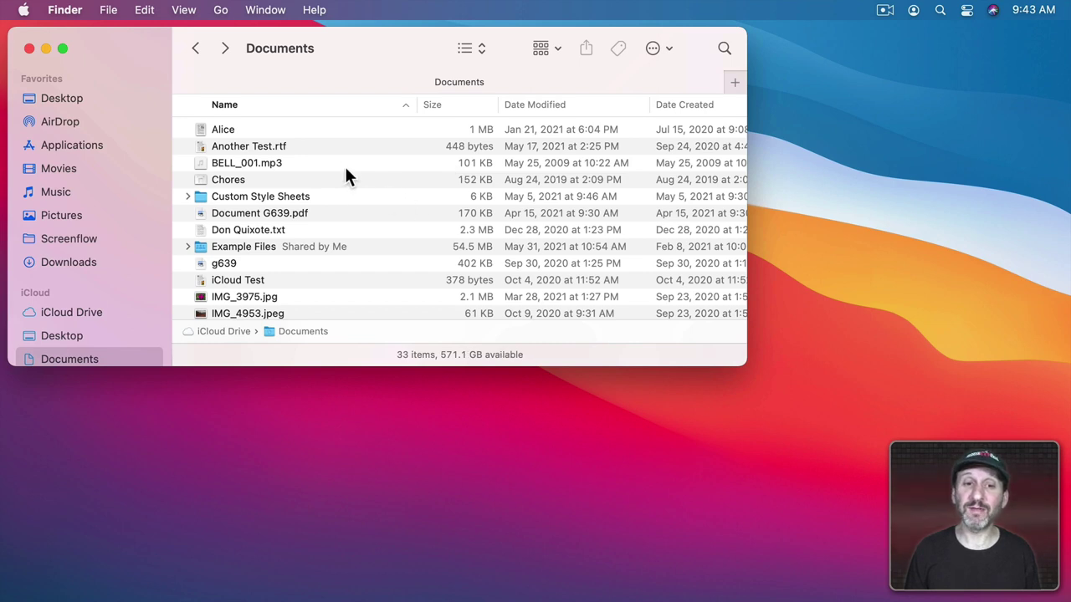
scroll(351, 226, "down", 5)
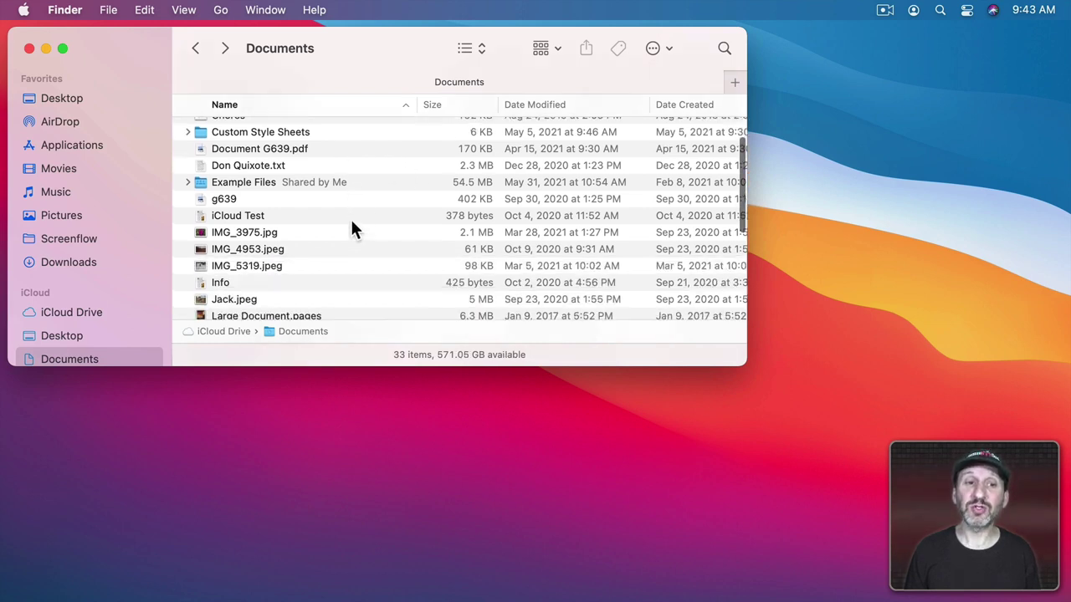
scroll(352, 226, "up", 5)
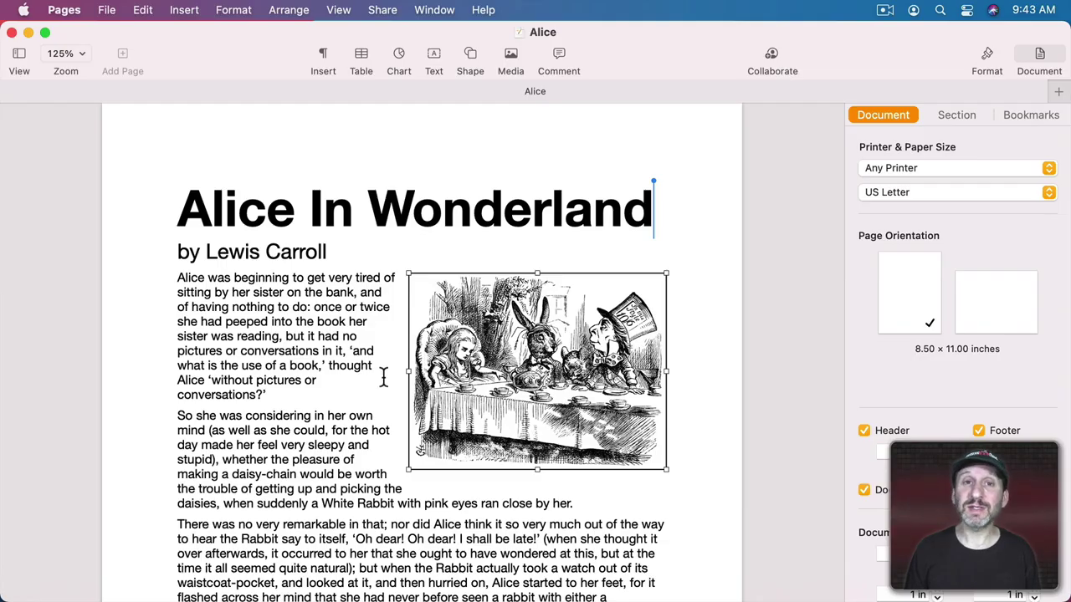
scroll(383, 378, "down", 3)
scroll(383, 378, "up", 3)
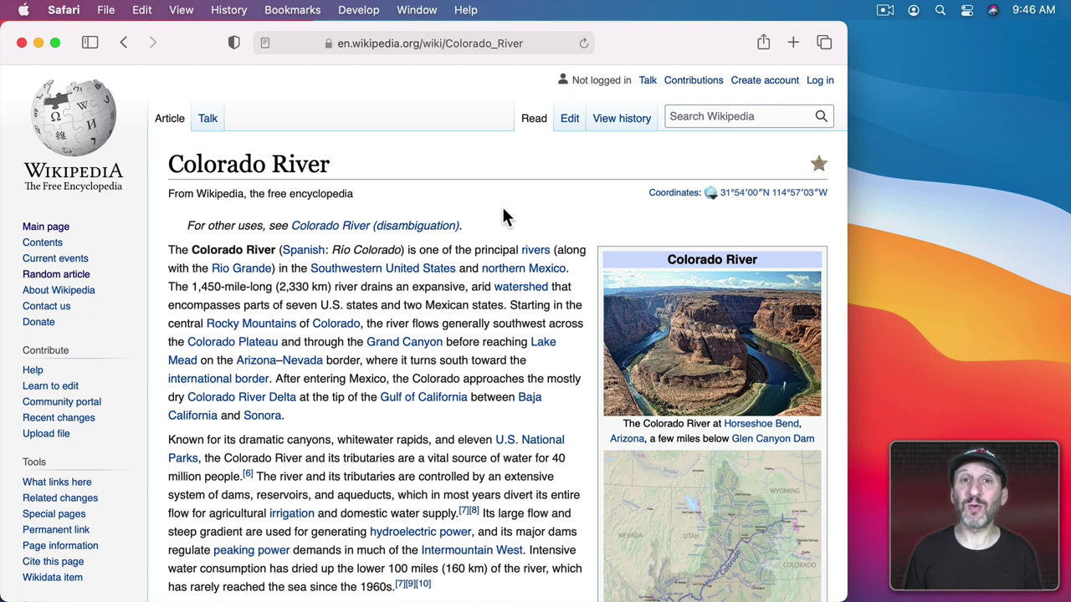
Scroll down the article until the Engineering and development heading and Glen Canyon Dam photo appear
scroll(502, 216, "down", 10)
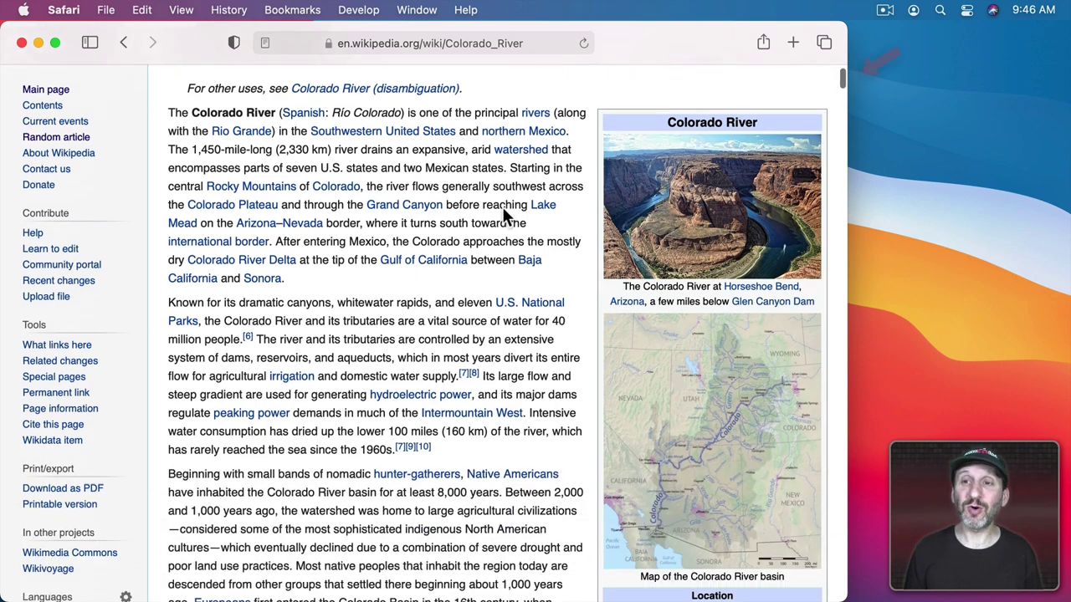
scroll(504, 214, "down", 12)
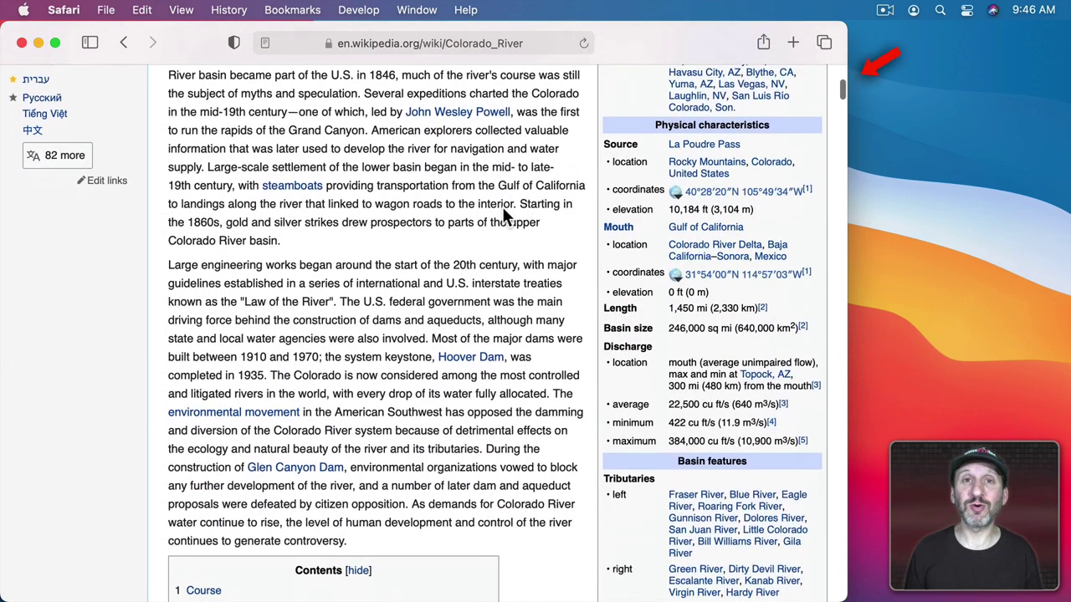
scroll(504, 214, "down", 20)
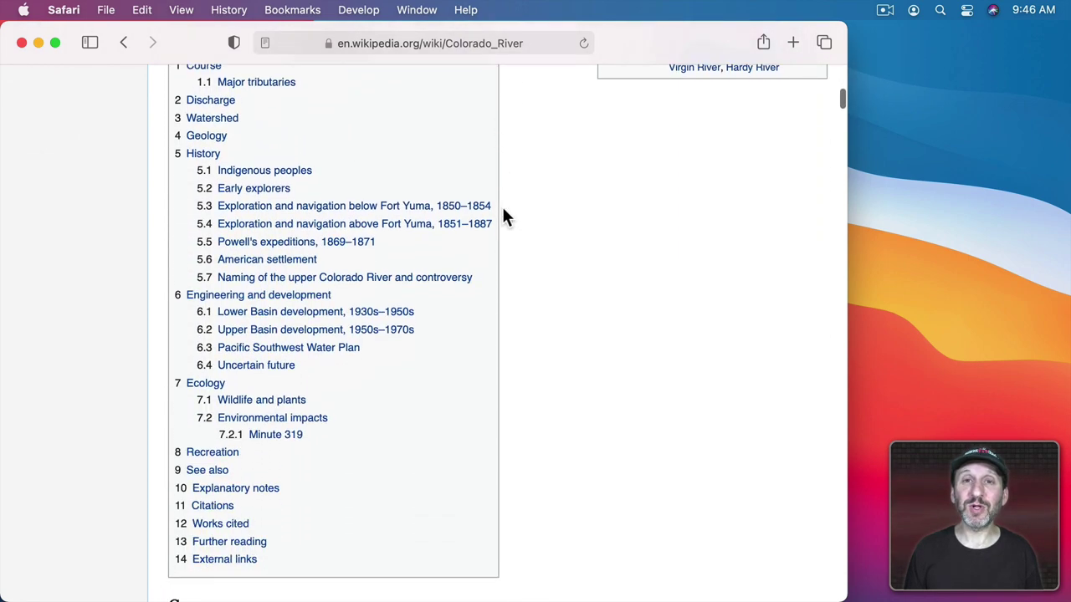
scroll(504, 216, "down", 10)
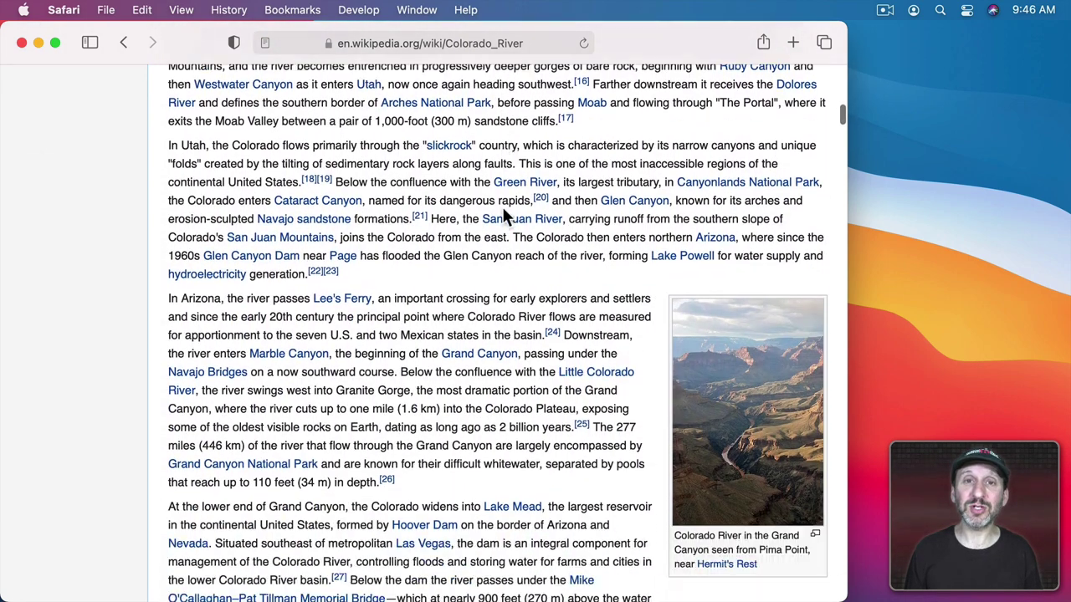
scroll(505, 215, "down", 16)
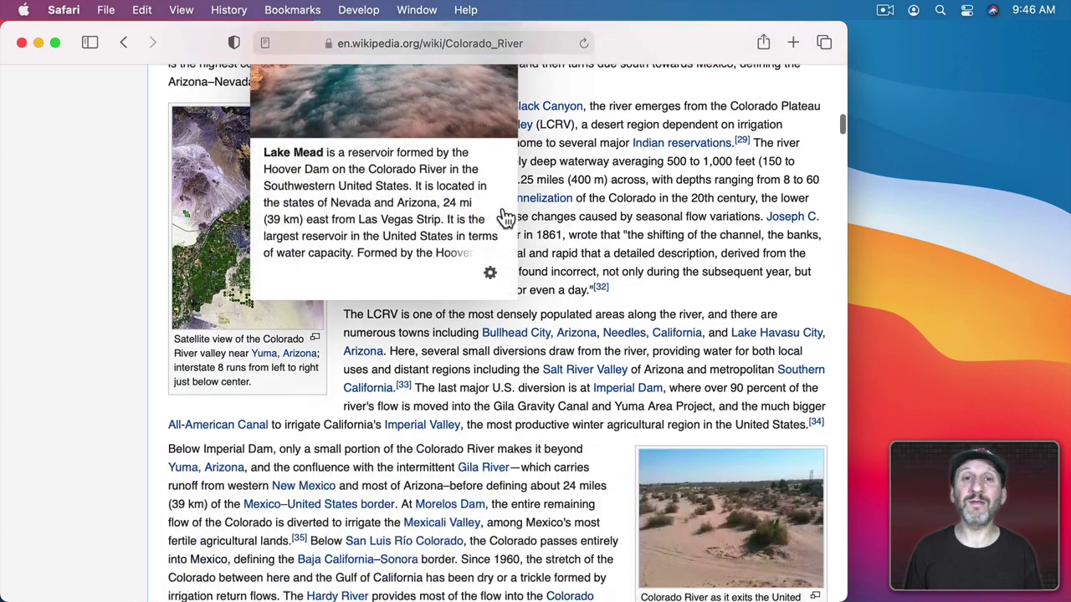
scroll(505, 215, "down", 15)
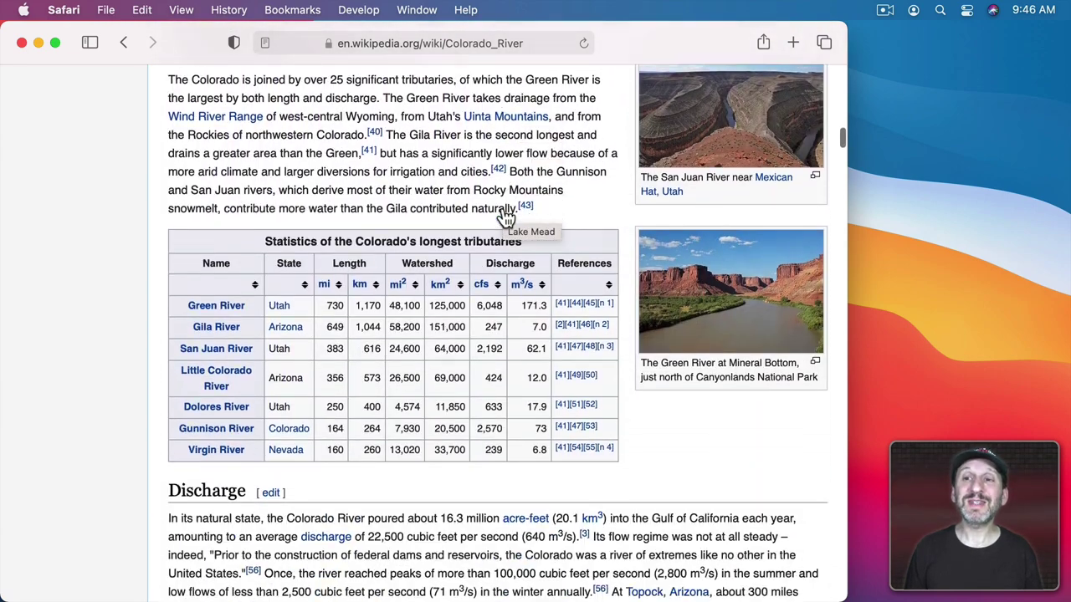
scroll(505, 215, "down", 17)
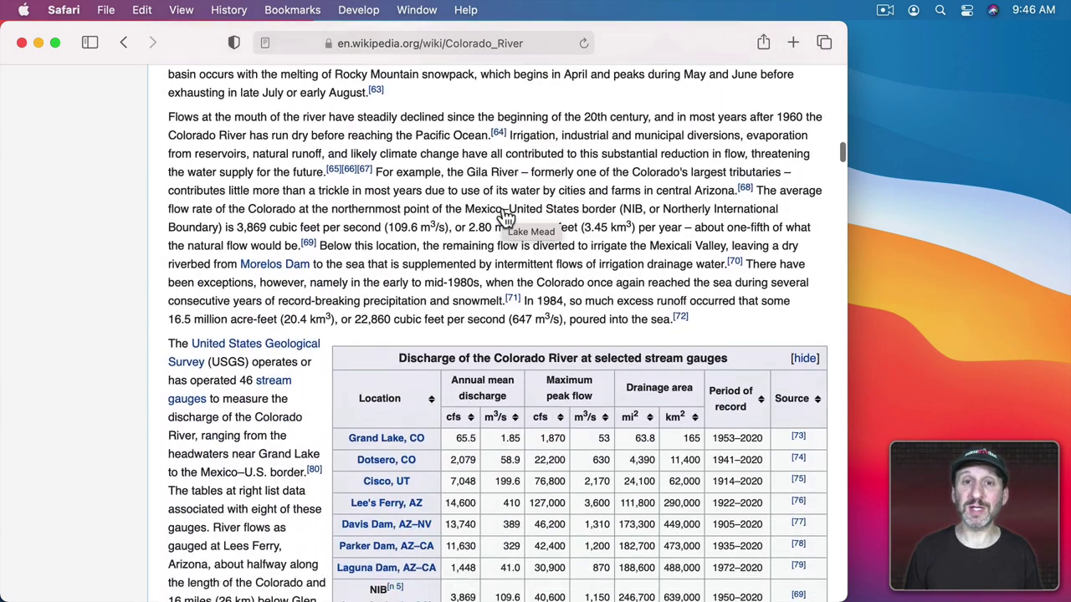
scroll(506, 216, "down", 14)
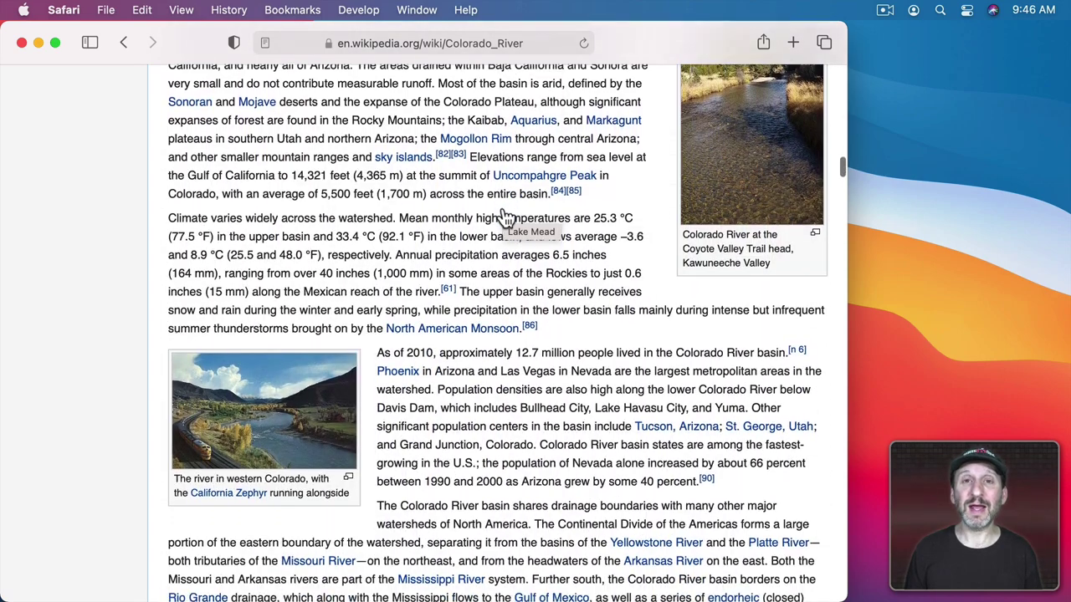
scroll(505, 216, "down", 13)
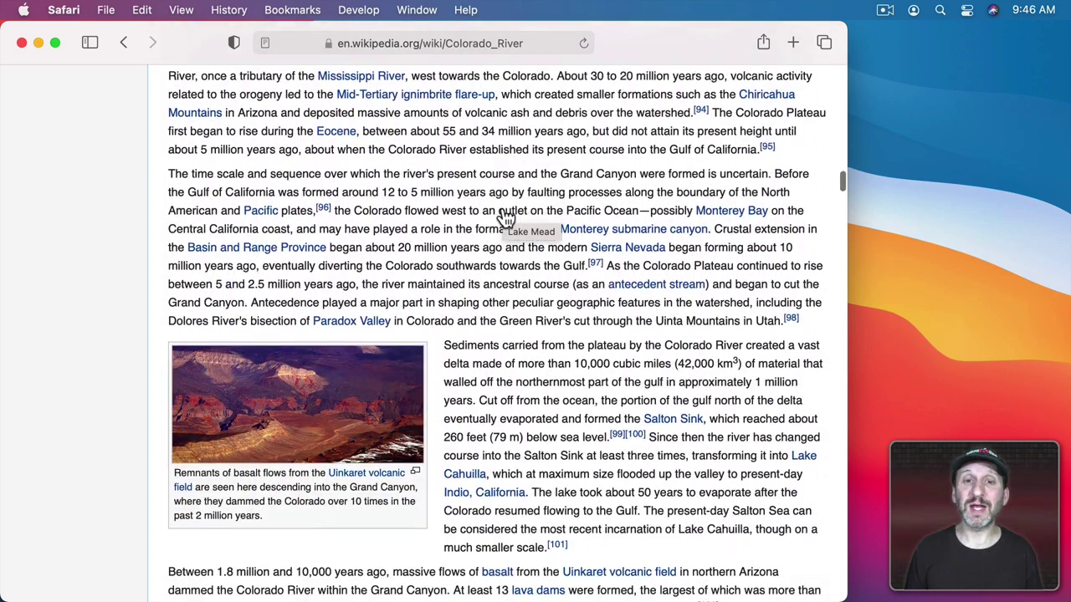
scroll(506, 216, "down", 20)
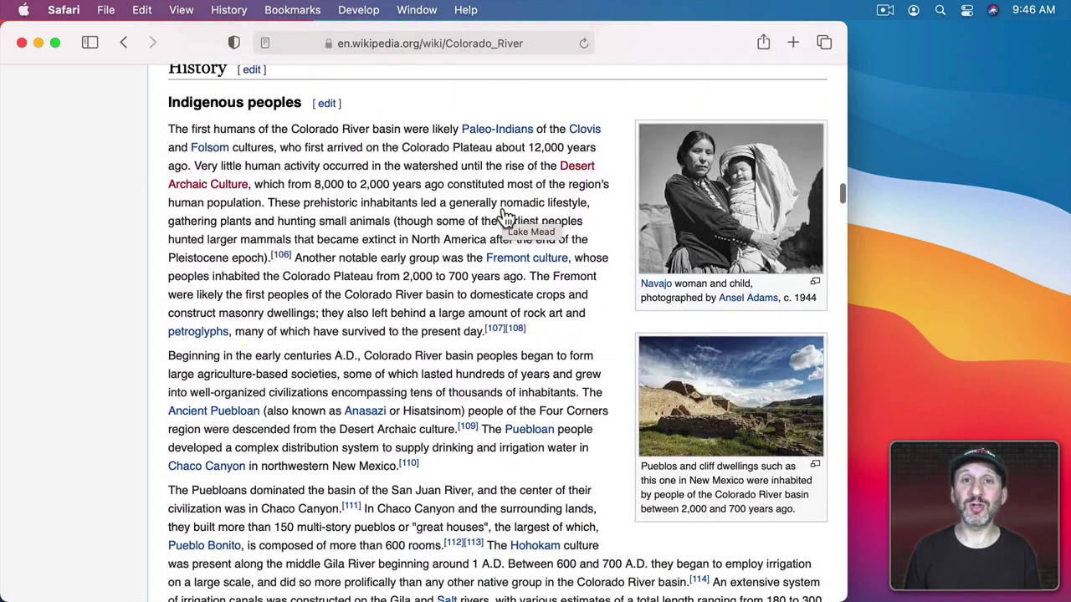
scroll(505, 216, "down", 20)
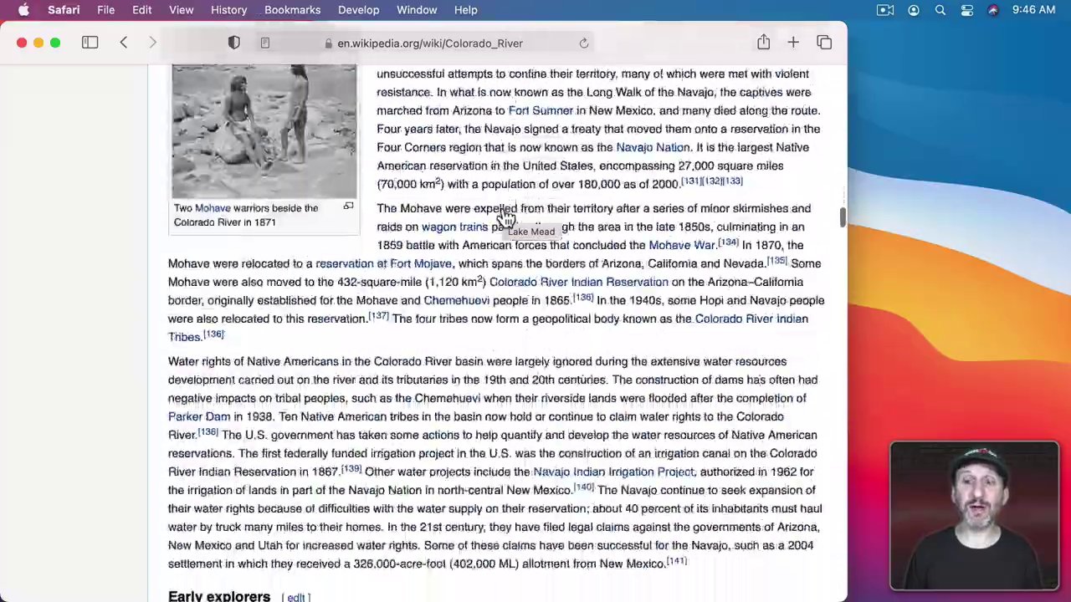
scroll(505, 216, "down", 20)
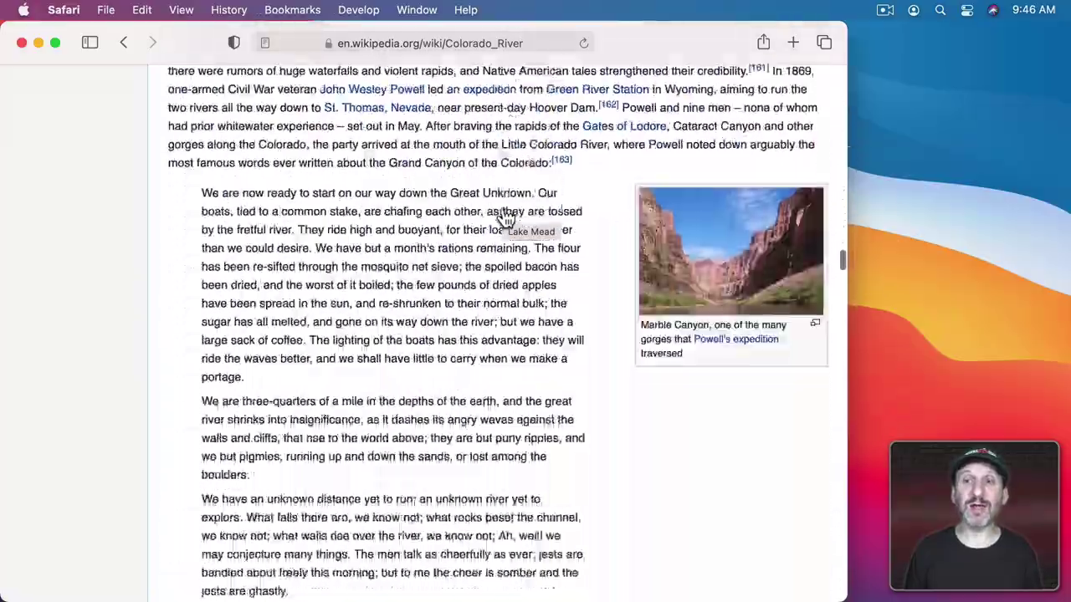
scroll(505, 216, "down", 20)
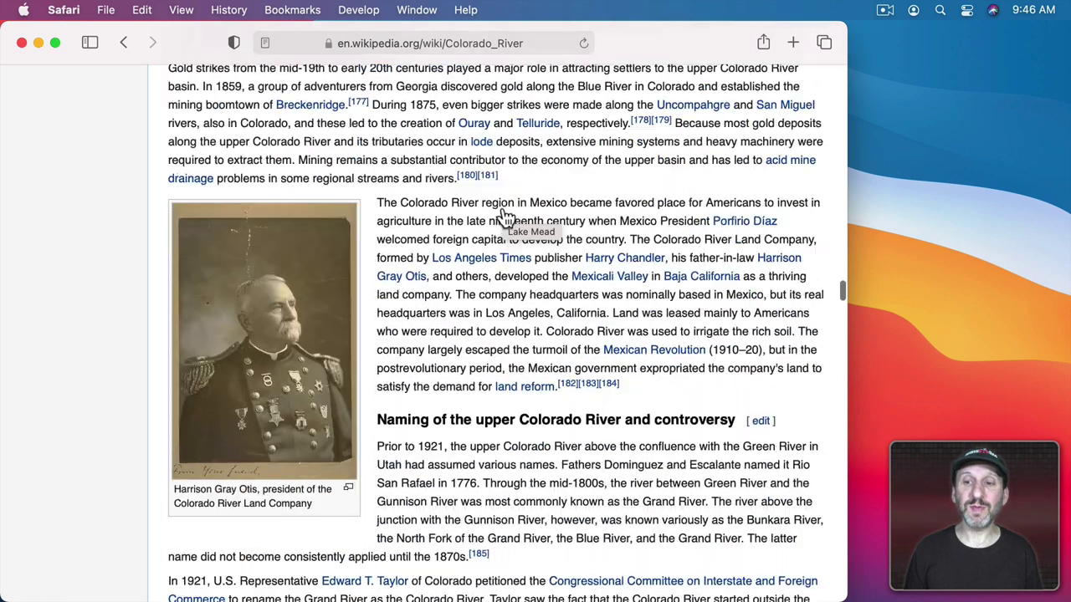
scroll(505, 216, "down", 1)
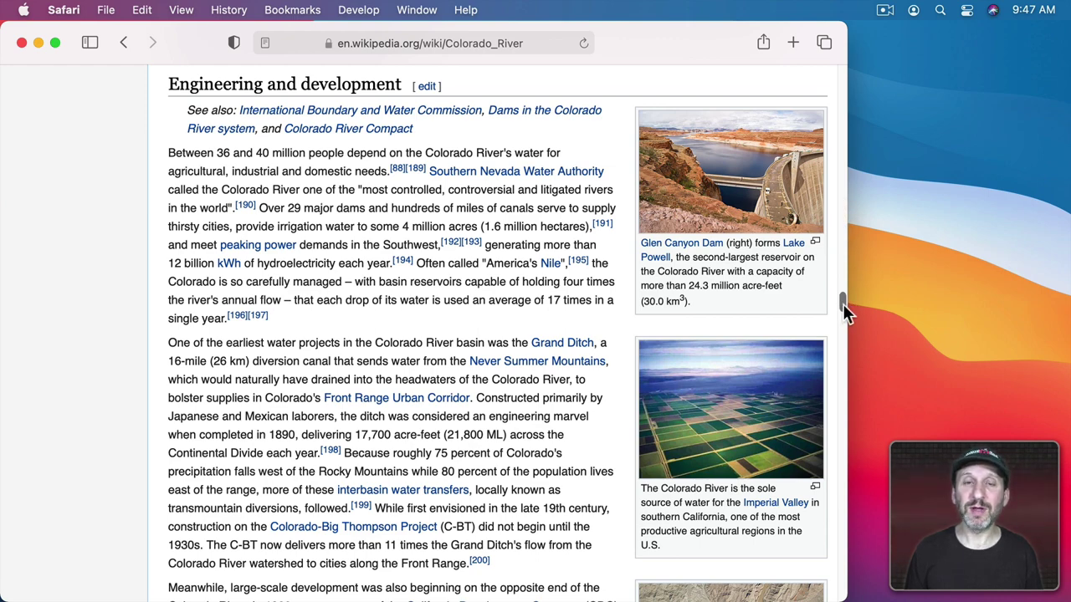
Drag the scroll bar thumb up to move back toward the article's earlier history
left_click_drag(842, 304, 845, 231)
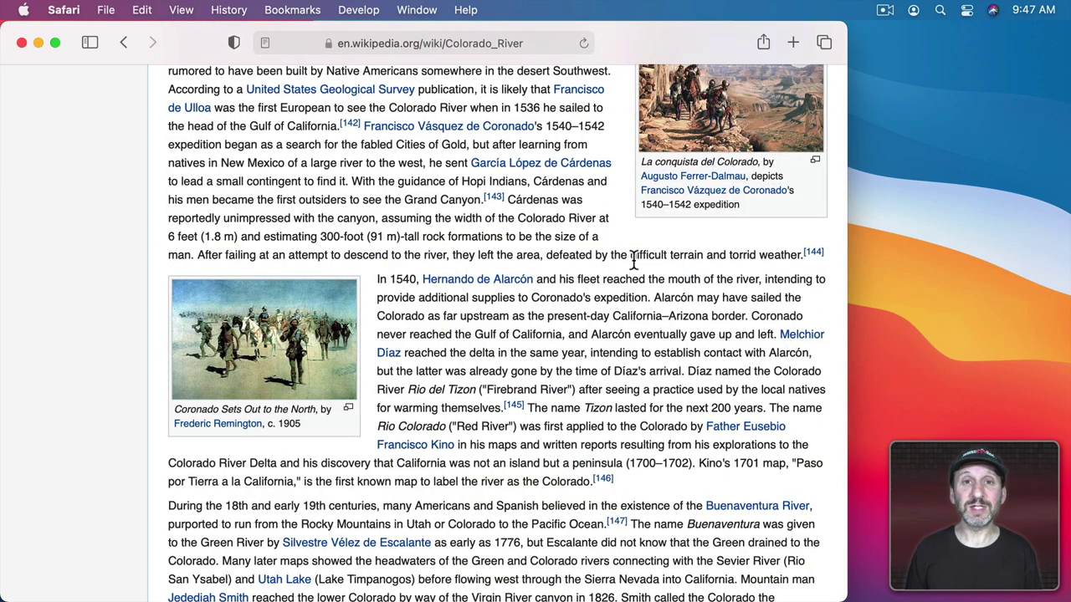
scroll(841, 227, "down", 3)
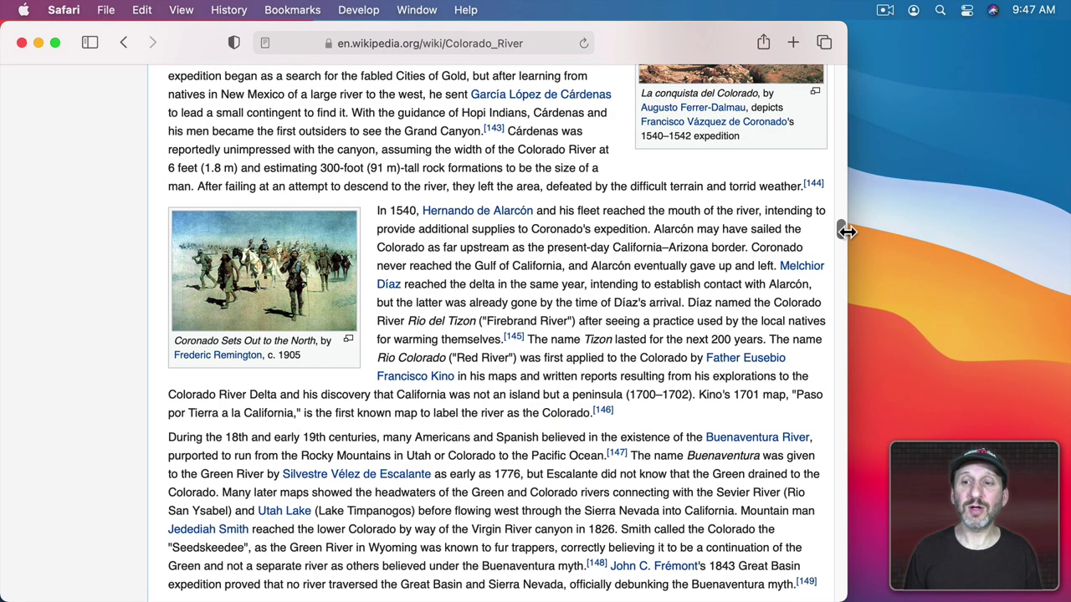
mouse_move(838, 229)
left_mouse_down()
mouse_move(838, 240)
mouse_move(841, 215)
left_mouse_up()
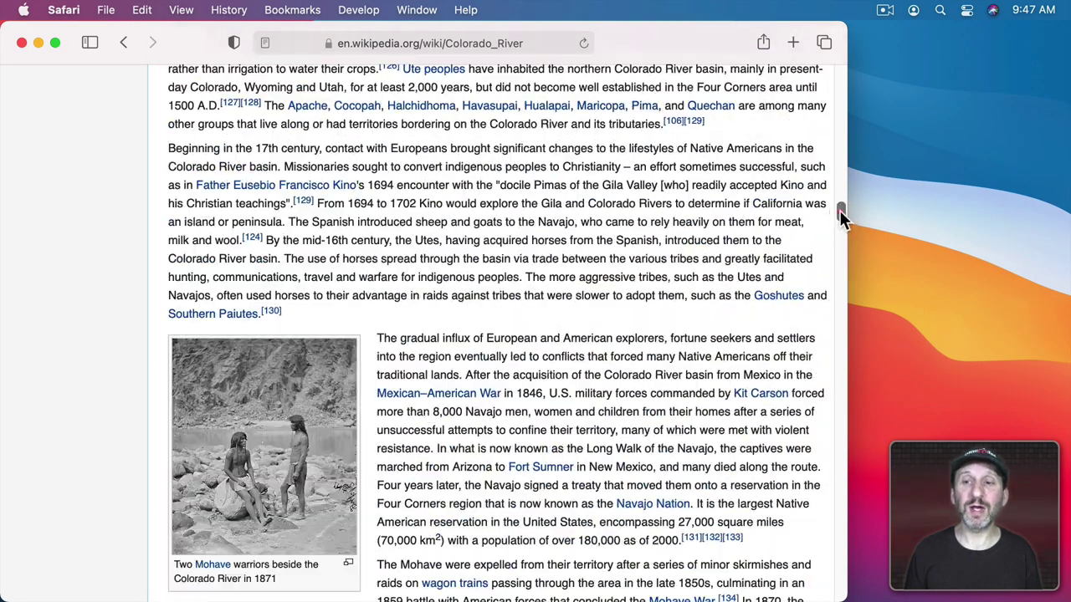
Page down once, up twice, and down again by clicking the scroll bar track
left_click(839, 403)
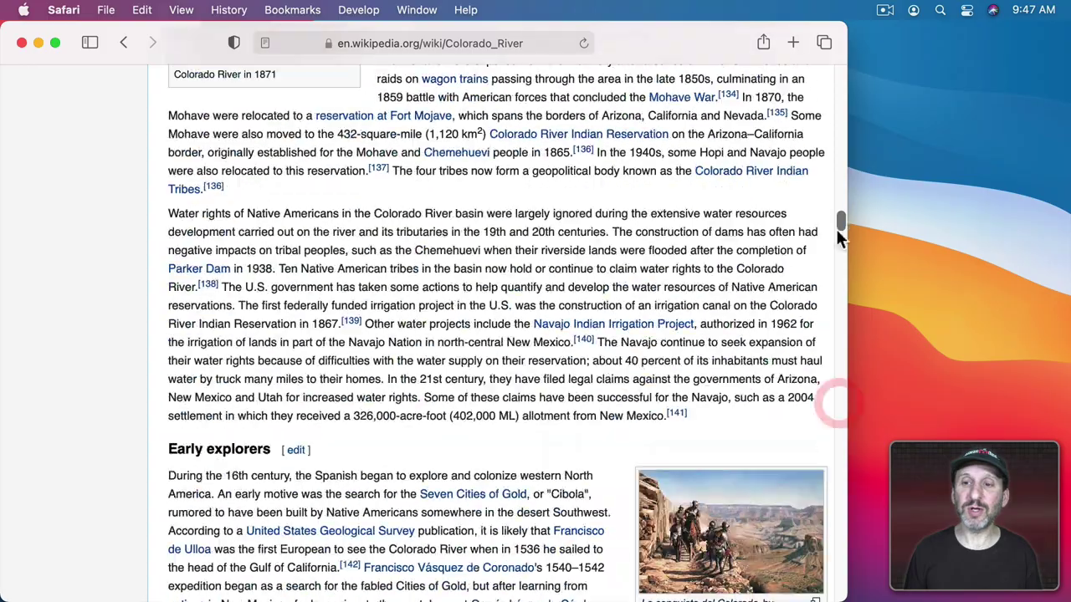
left_click(841, 165)
left_click(840, 161)
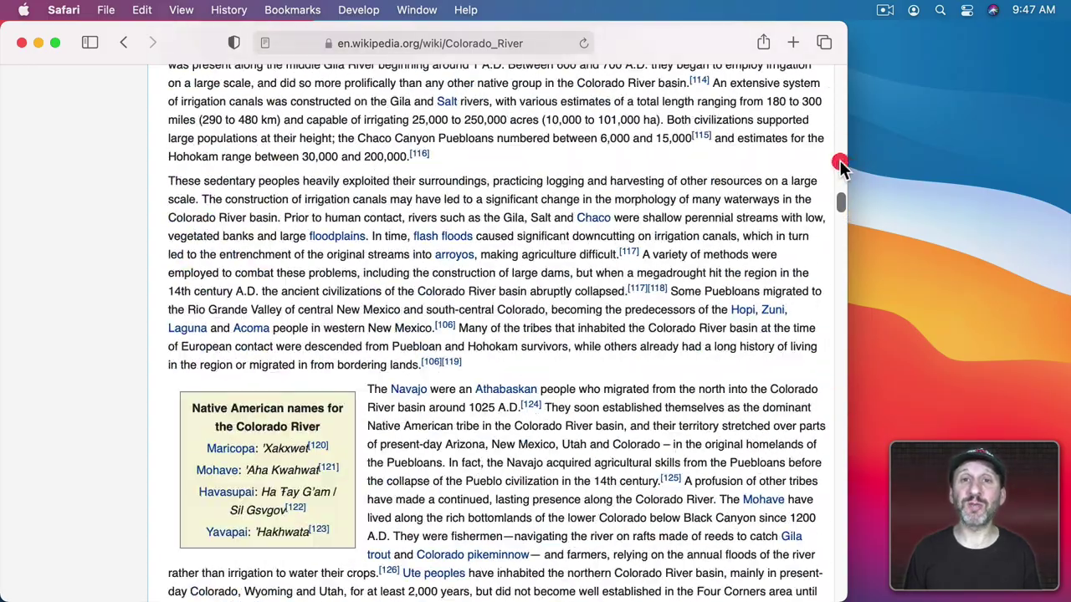
left_click(842, 269)
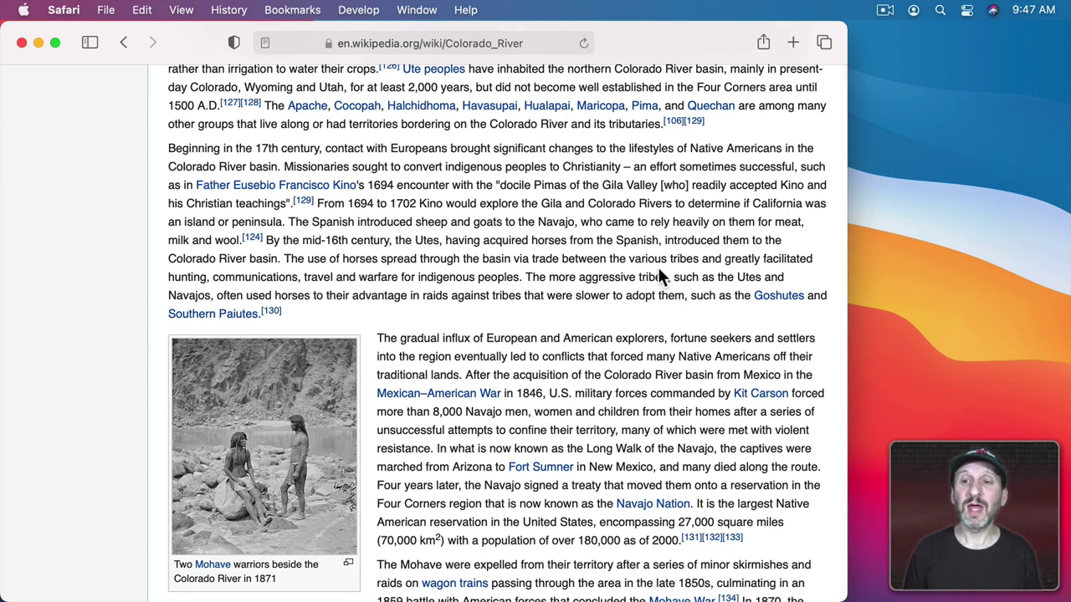
Scroll the article slightly up and down around the European contact passage
scroll(658, 267, "up", 4)
scroll(658, 267, "down", 5)
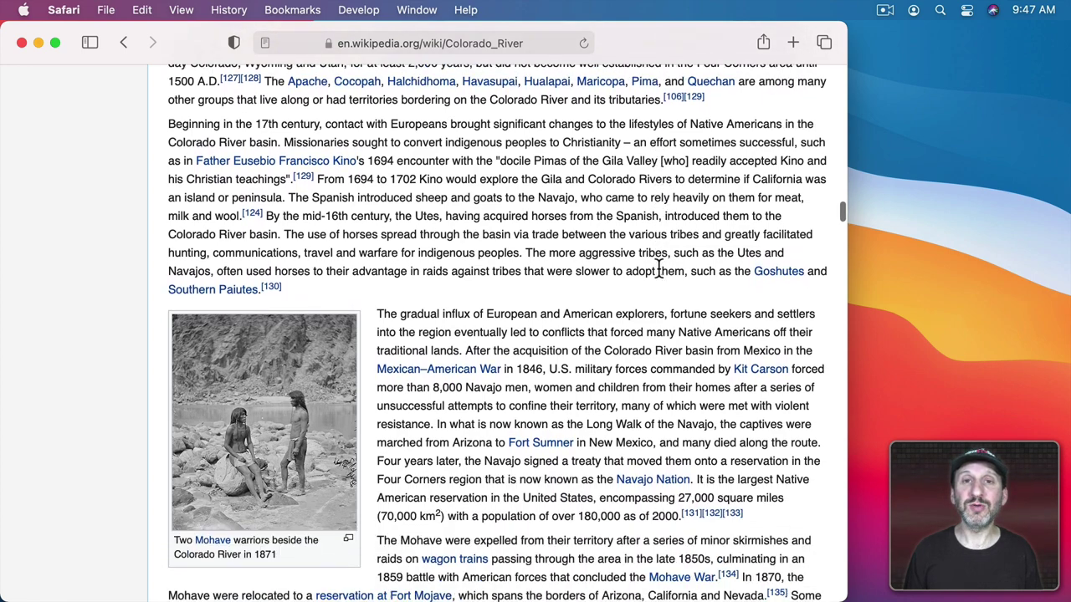
scroll(657, 267, "down", 3)
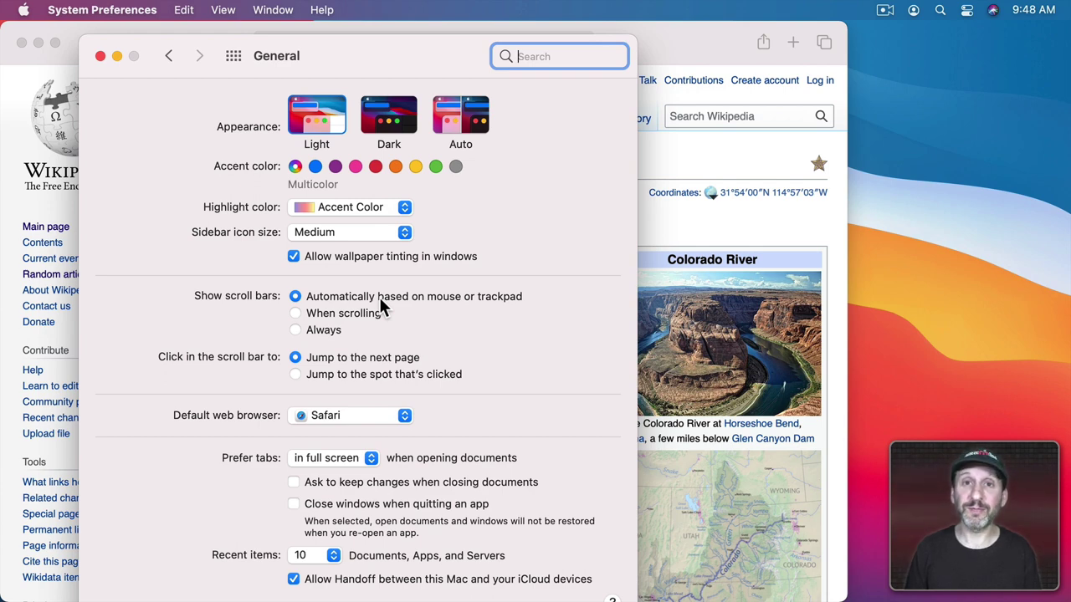
Set Show scroll bars to 'When scrolling', then 'Always', and bring Safari's article back forward
left_click(337, 318)
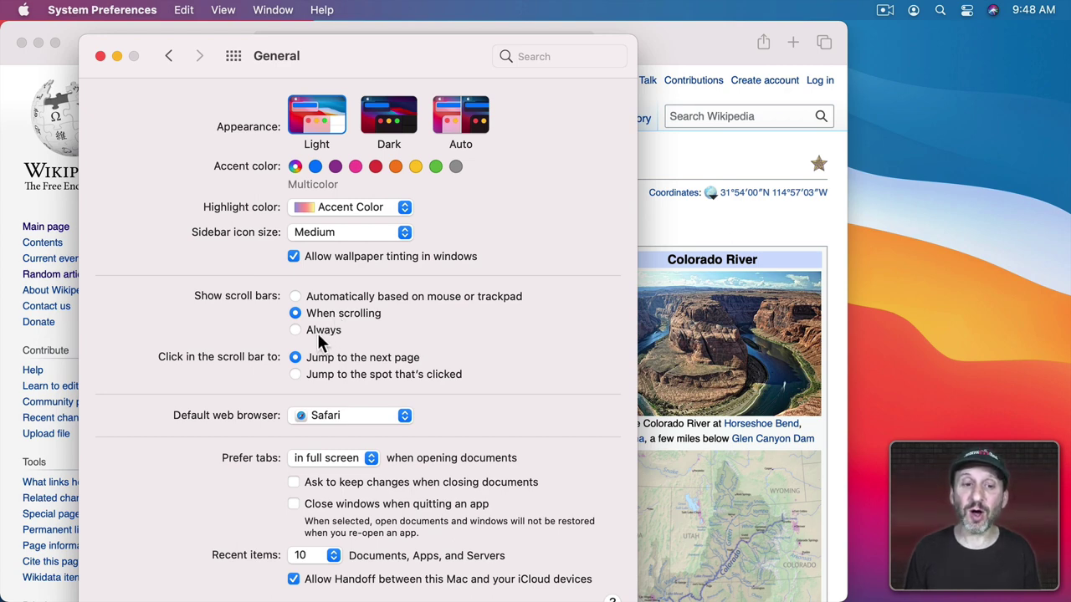
left_click(317, 333)
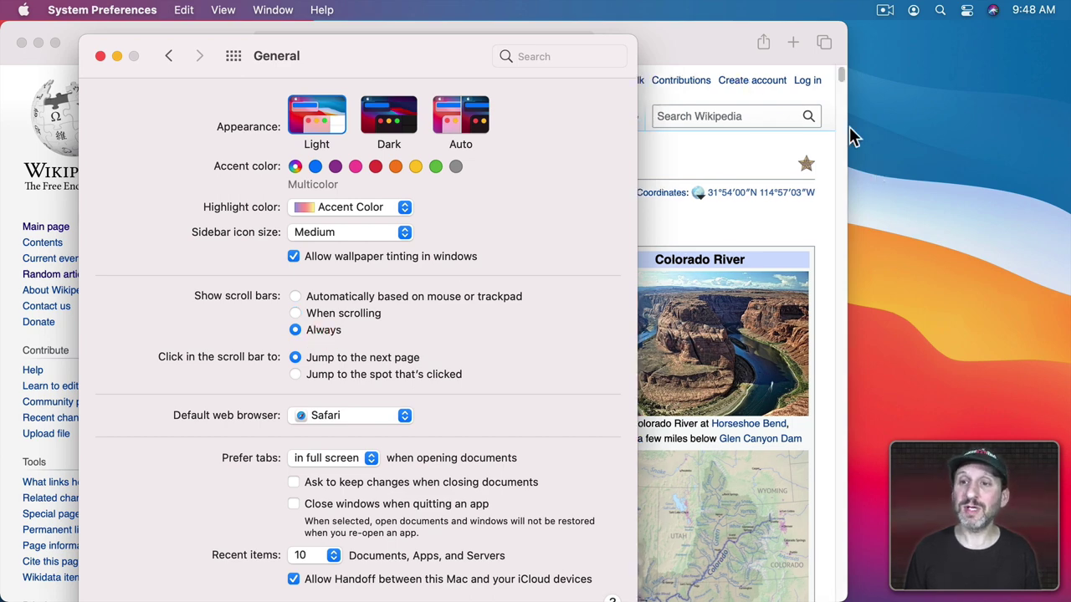
left_click(777, 160)
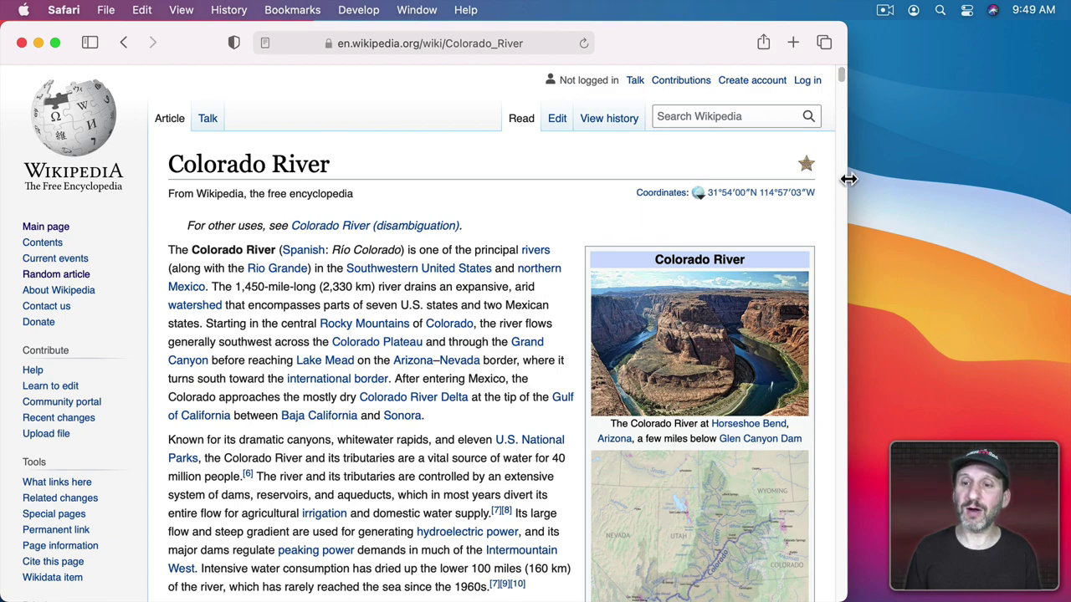
Jump down to the Contents box via the scroll bar track, then drag the thumb toward Course
left_click(840, 214)
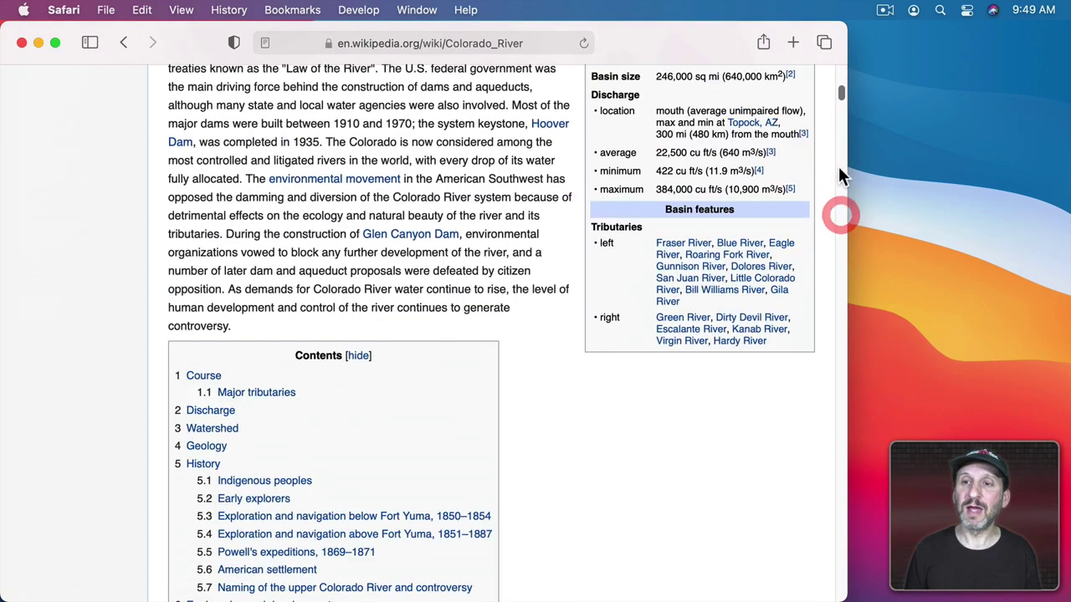
mouse_move(839, 94)
left_mouse_down()
mouse_move(842, 64)
mouse_move(845, 151)
mouse_move(842, 107)
left_mouse_up()
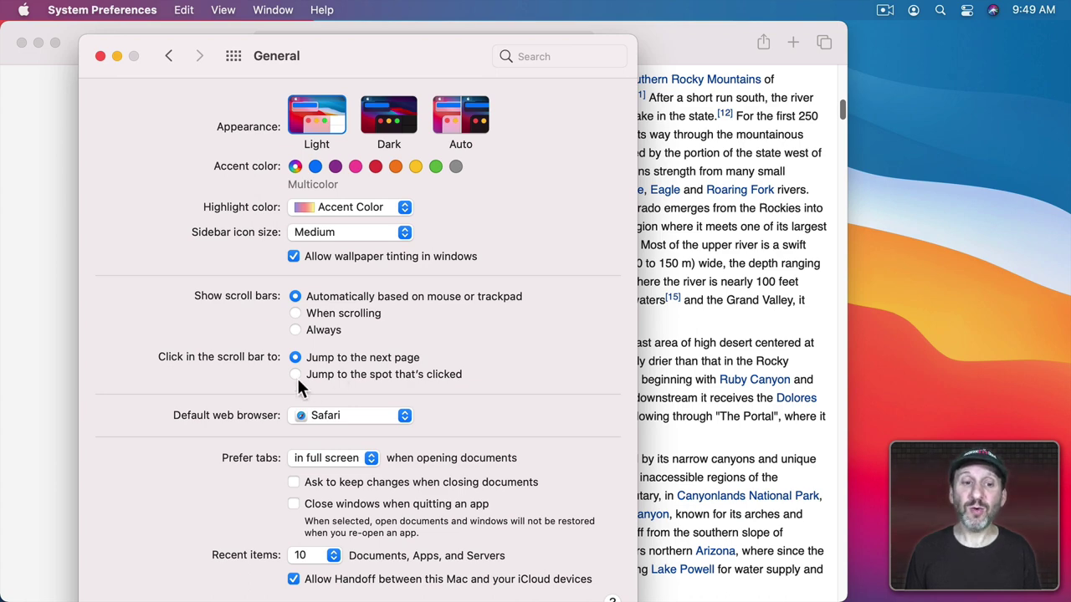
Quit System Preferences, then jump via the scroll bar to the drought section, references, and top
key("super+q")
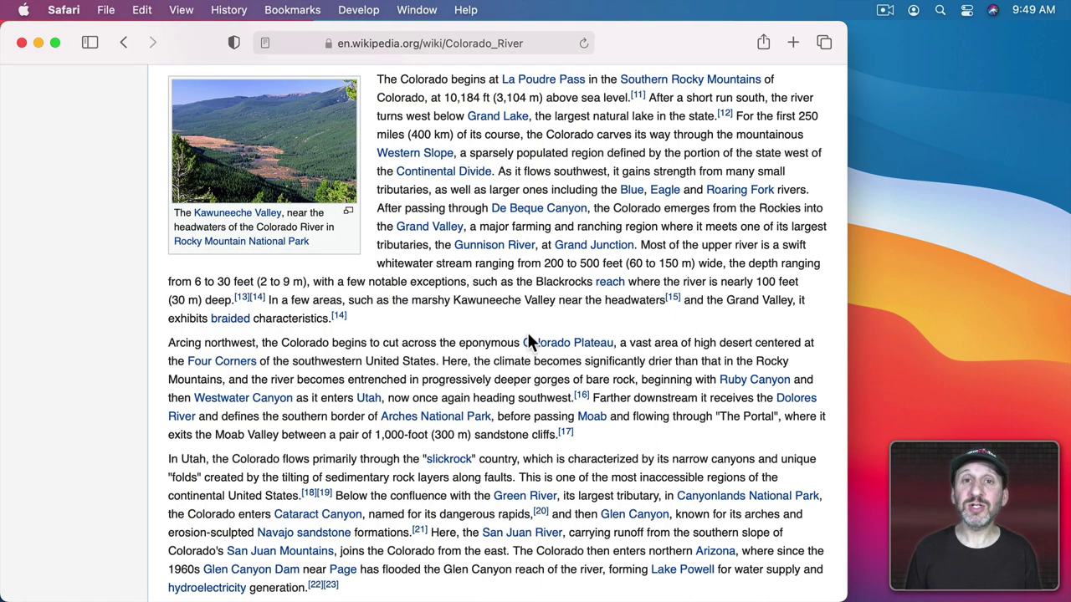
scroll(677, 322, "down", 3)
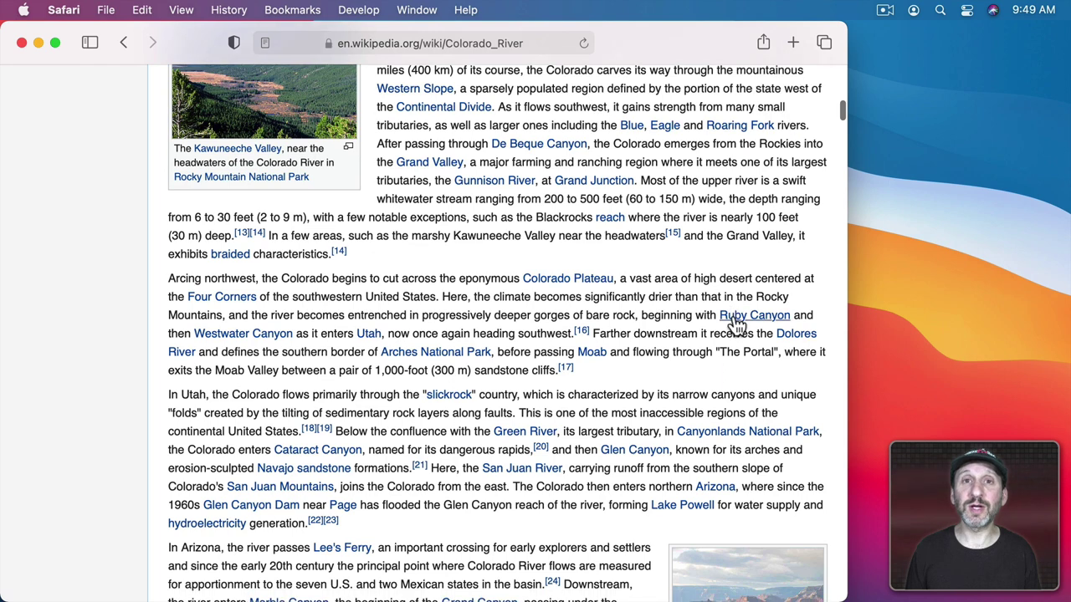
left_click(843, 347)
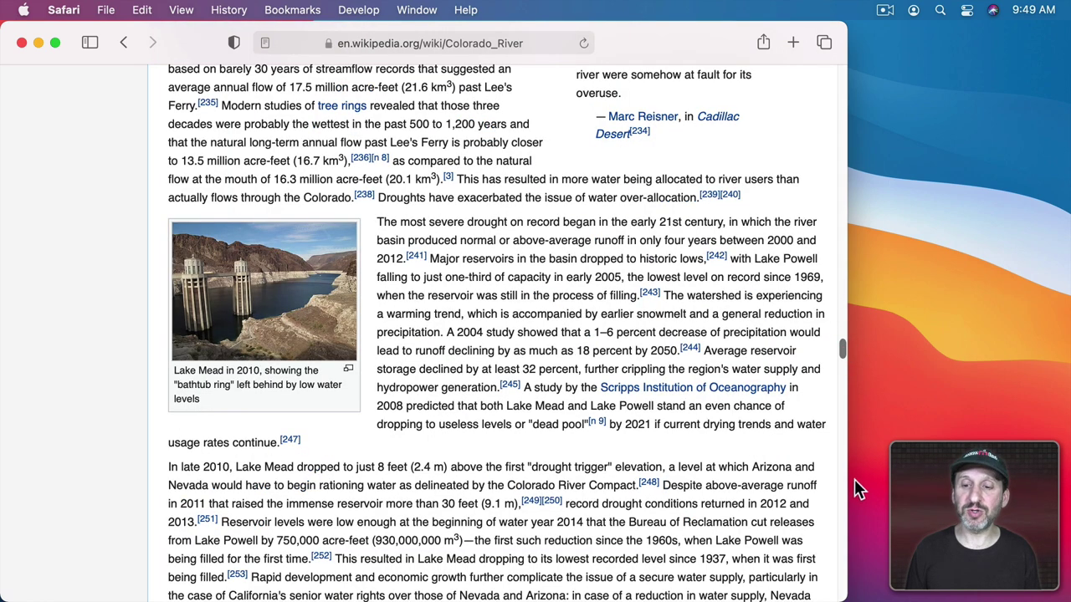
left_click(844, 577)
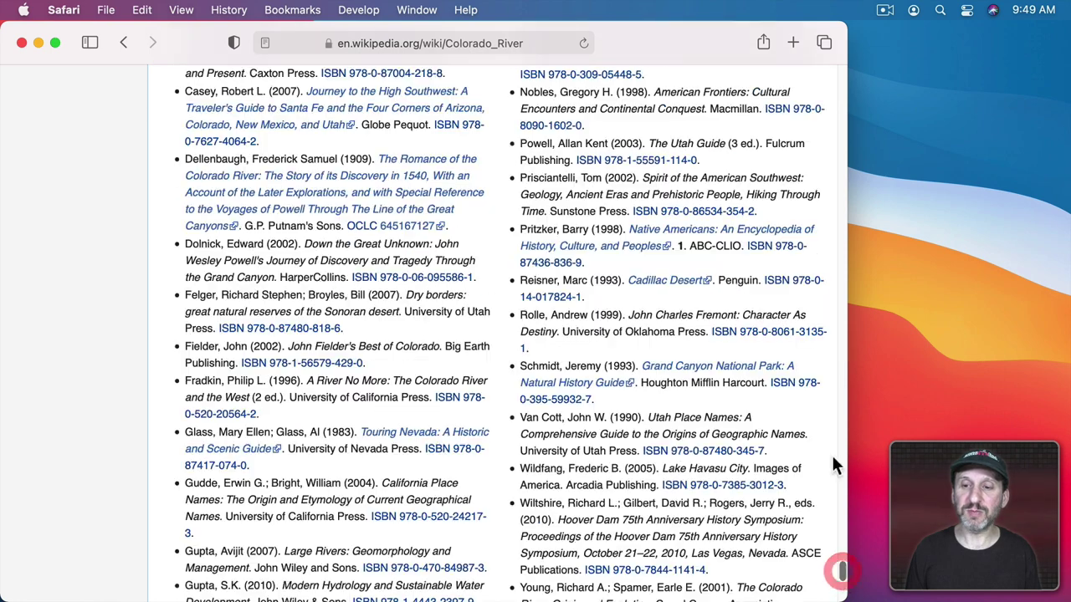
left_click(843, 100)
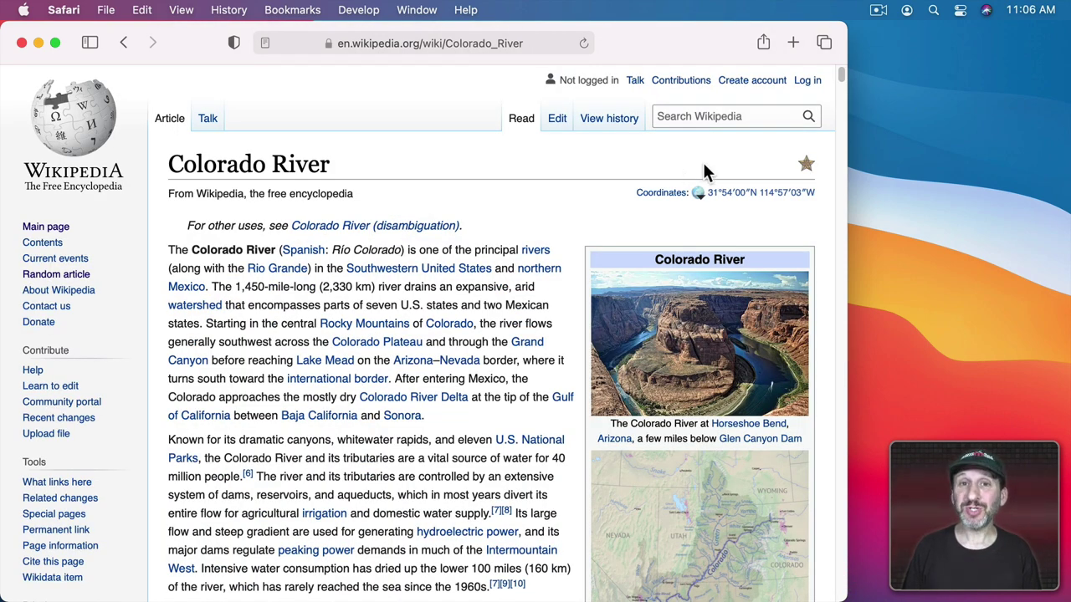
Jump to Native Americans and Uncertain future, then Option-click to page back to Upper Basin development
left_click(841, 214)
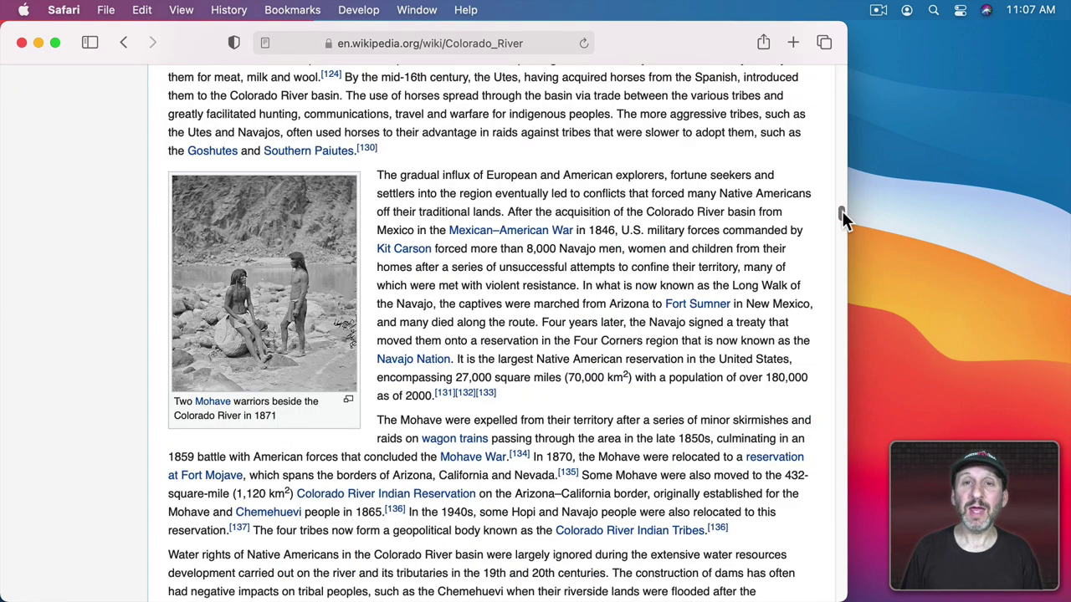
left_click(841, 345)
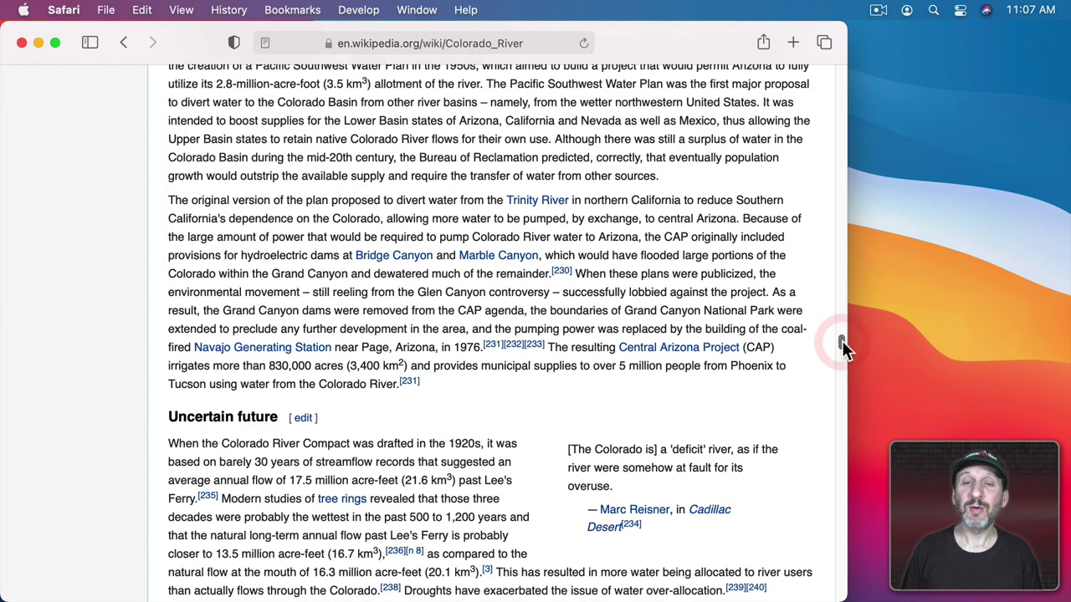
key("alt")
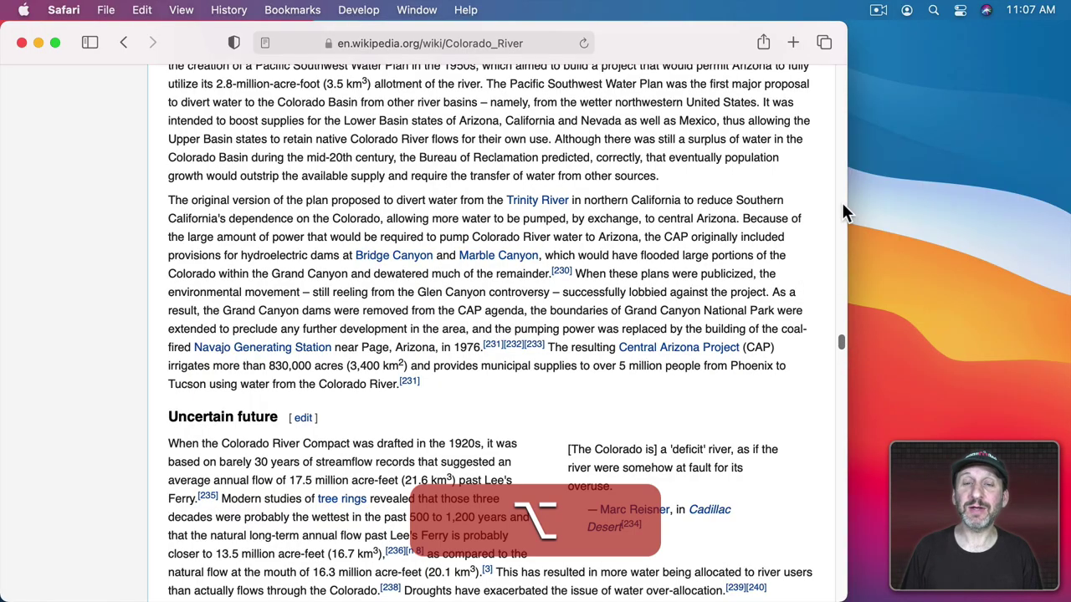
left_click(841, 207, "alt")
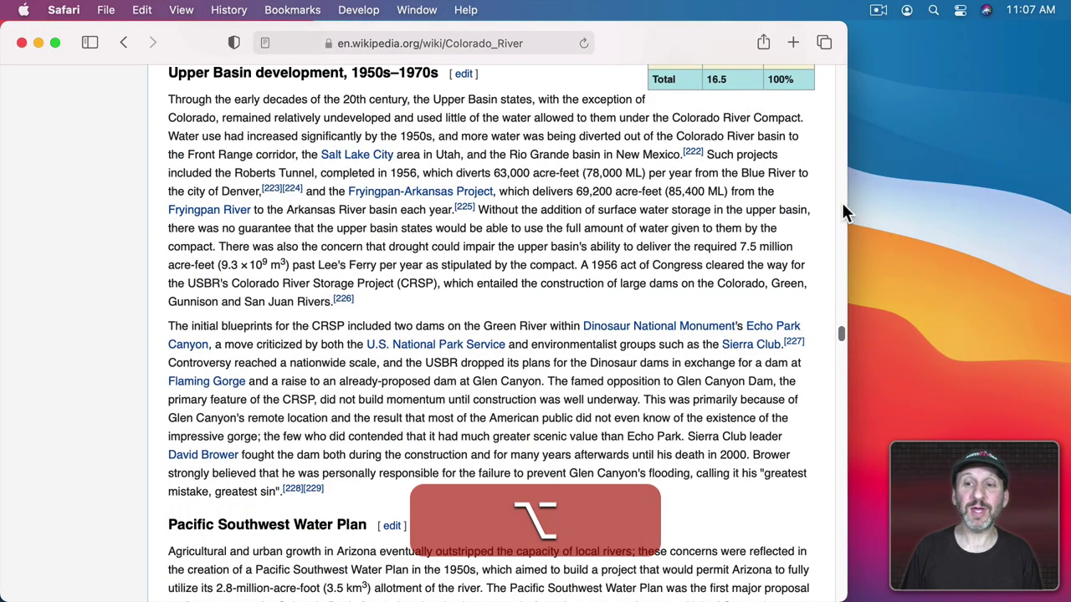
left_click(841, 202, "alt")
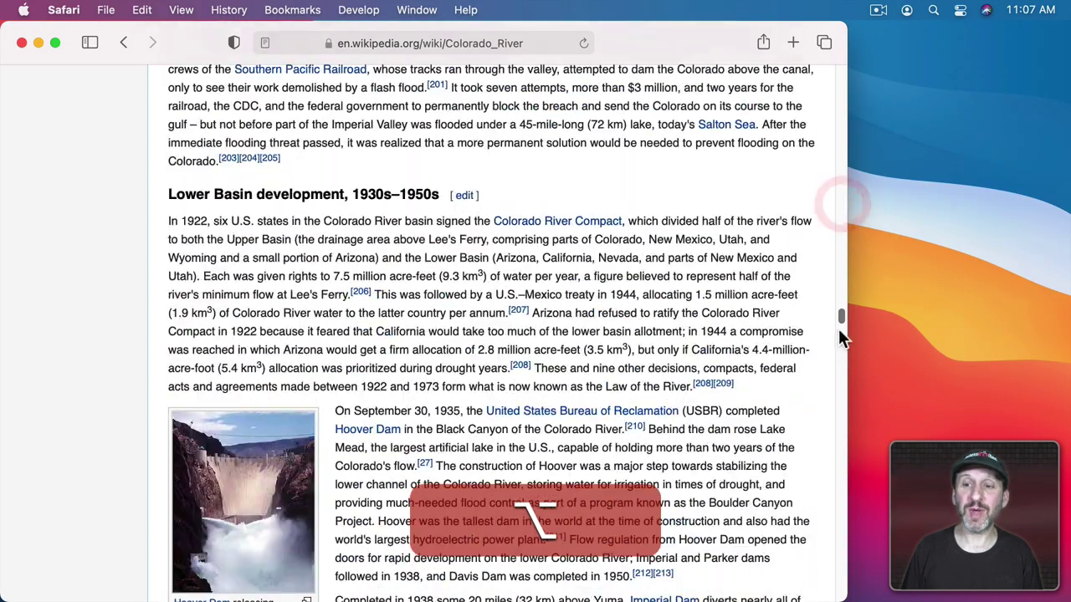
left_click(840, 375, "alt")
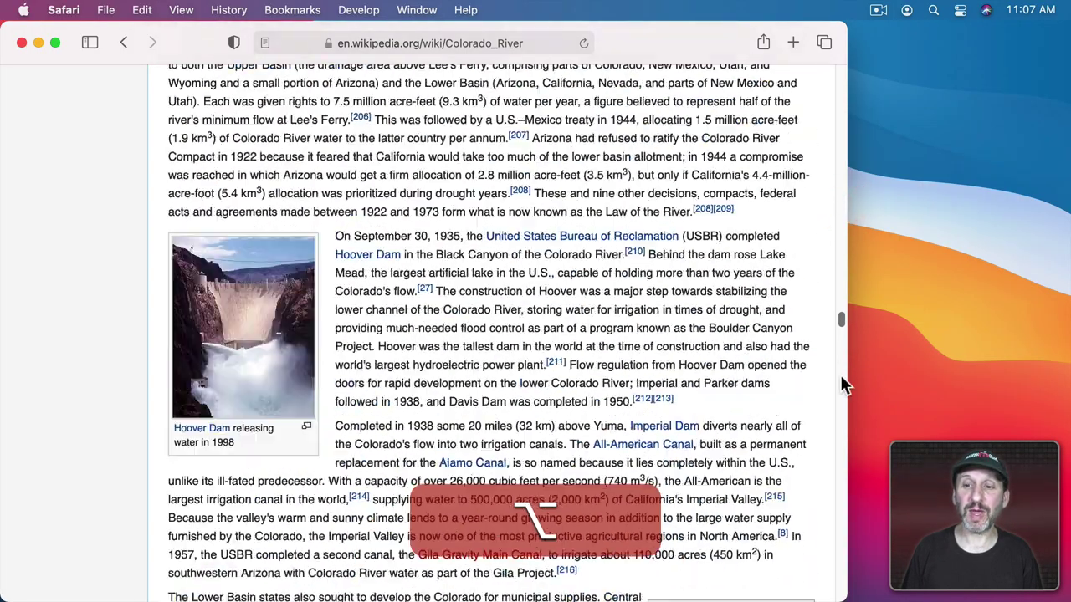
left_click(840, 375, "alt")
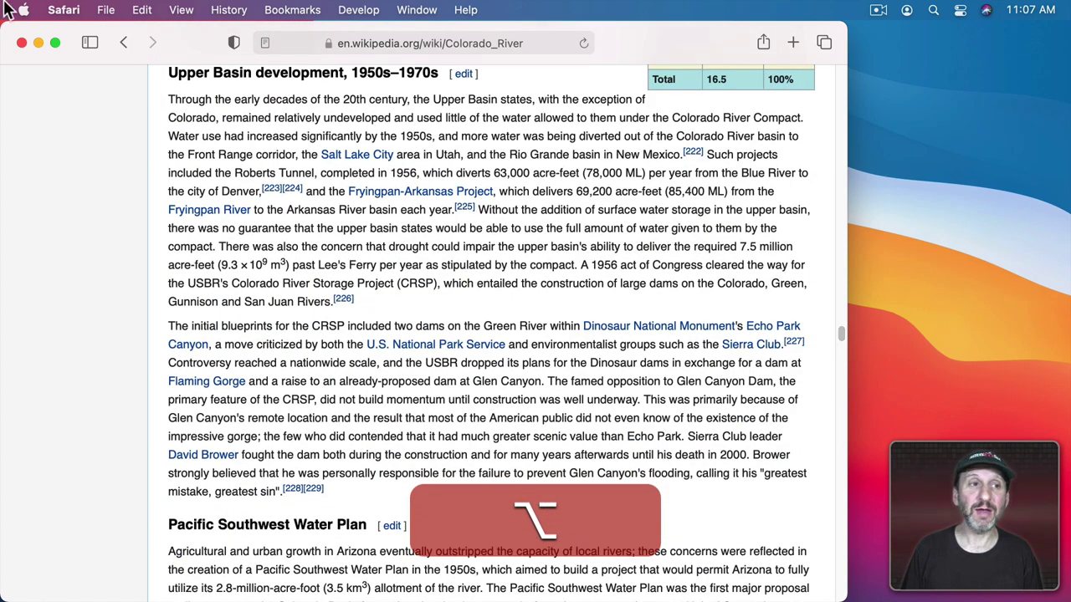
left_click(23, 9)
Set 'Click in the scroll bar to' Jump to the next page, close settings, and test paging in Safari
left_click(72, 62)
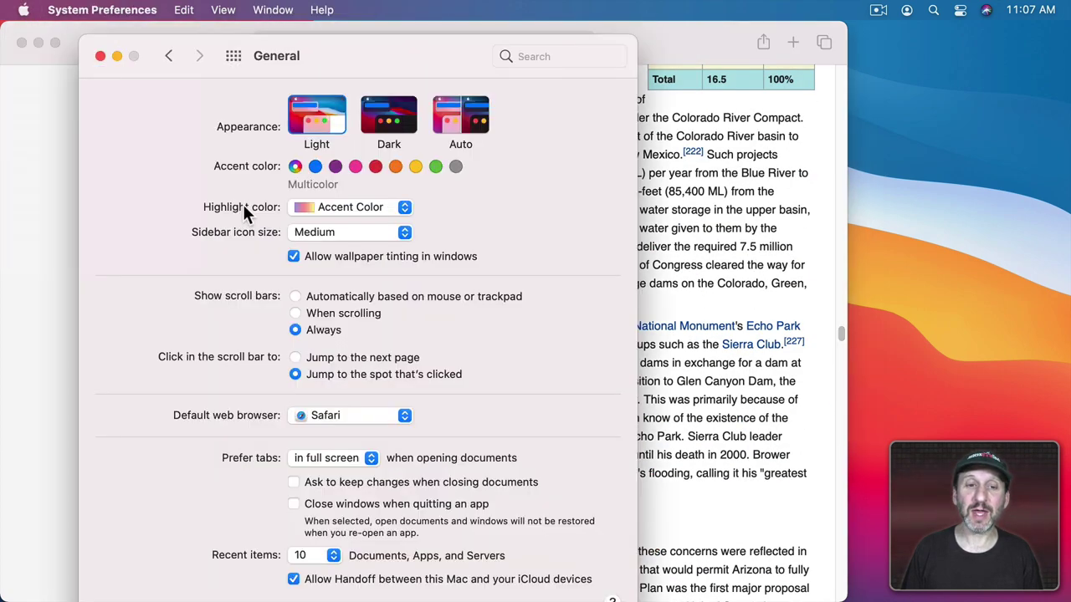
left_click(346, 359)
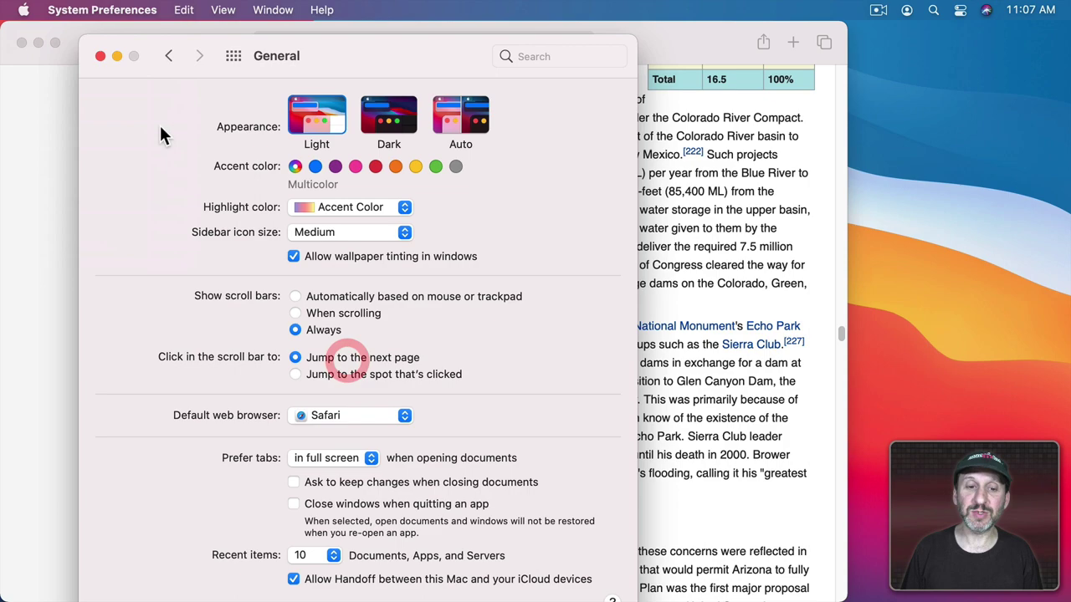
left_click(100, 55)
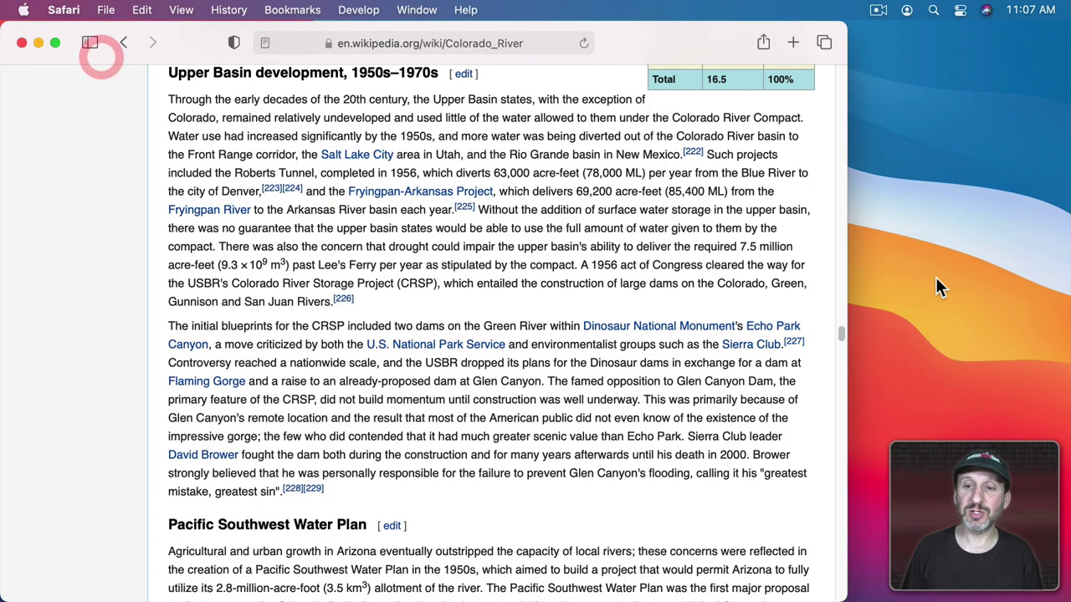
left_click(841, 416, "alt")
left_click(837, 127, "alt")
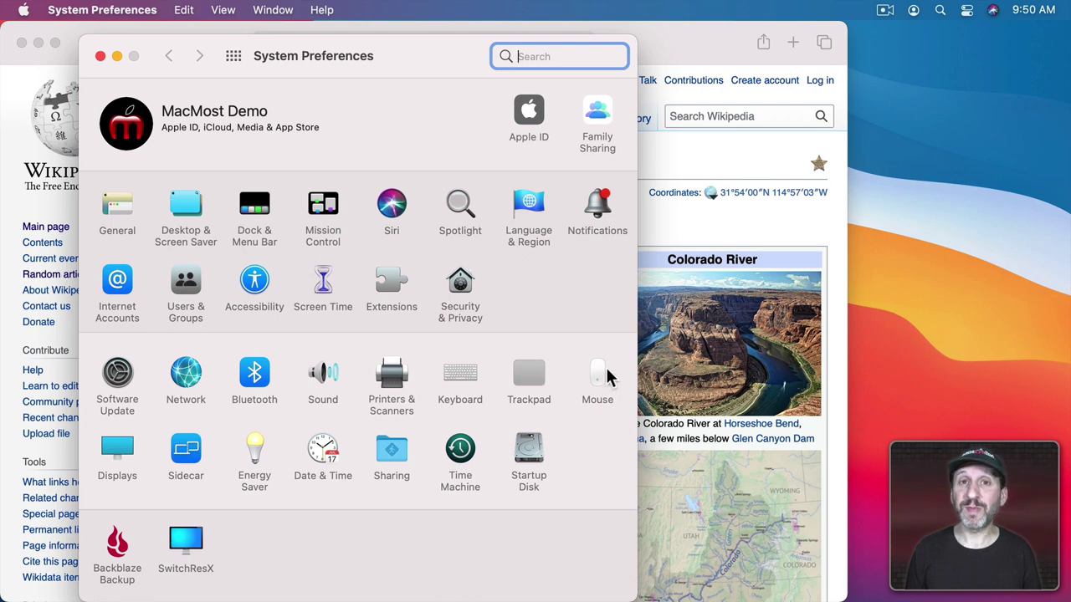
Turn Trackpad's Natural scroll direction off and back on, then open Mouse settings via Show All
left_click(529, 375)
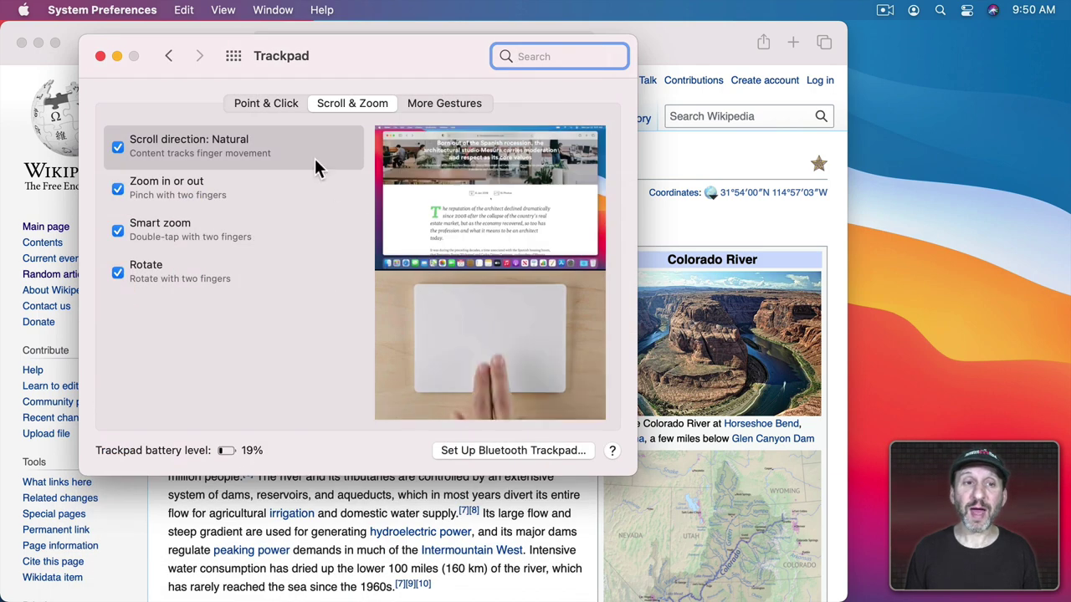
left_click(348, 98)
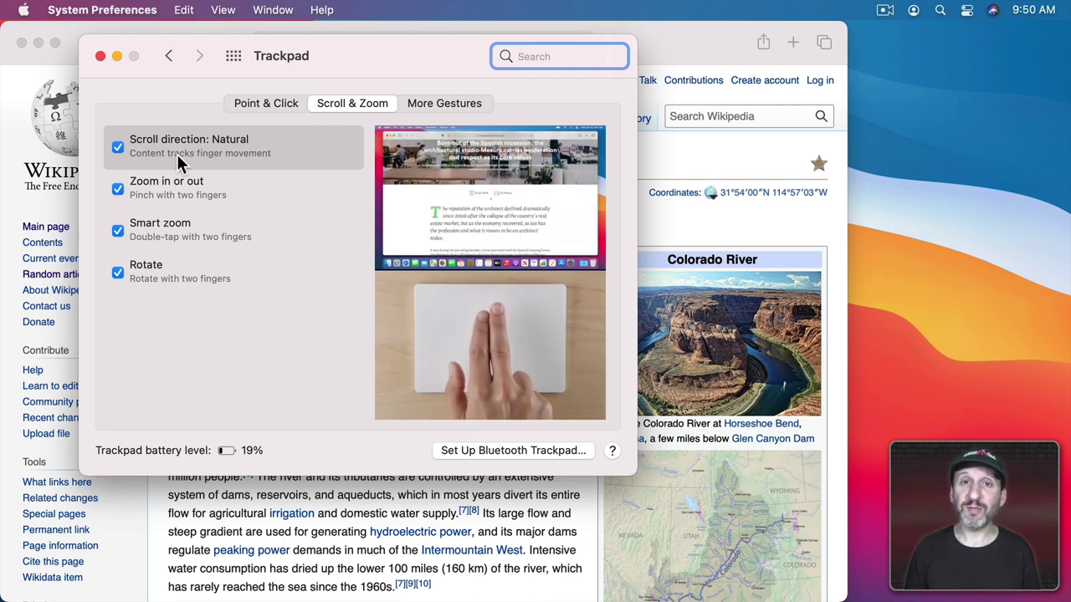
left_click(118, 144)
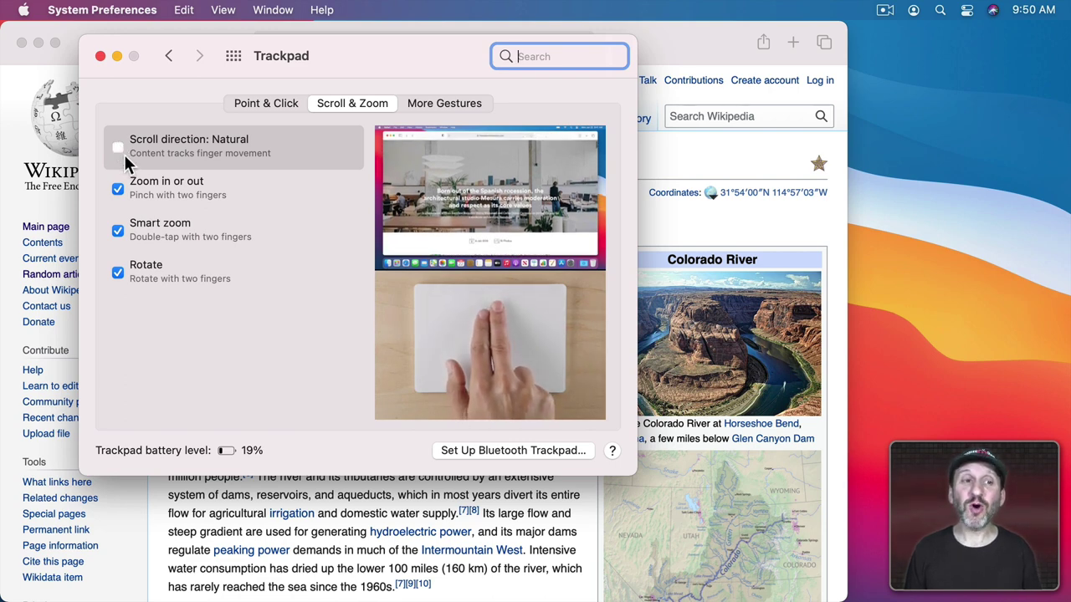
left_click(118, 146)
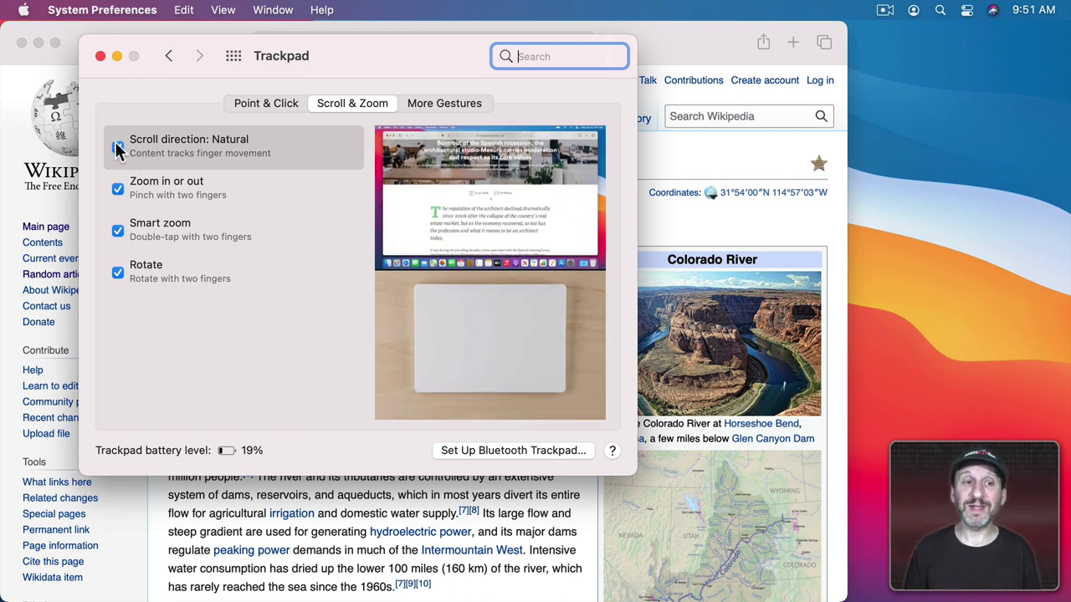
key("super+l")
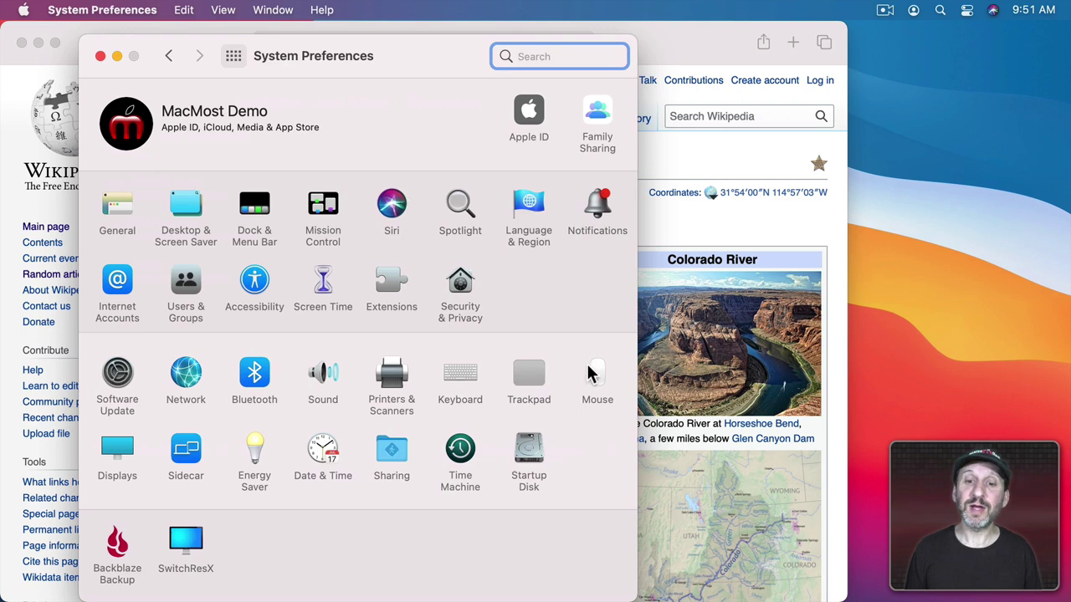
left_click(596, 369)
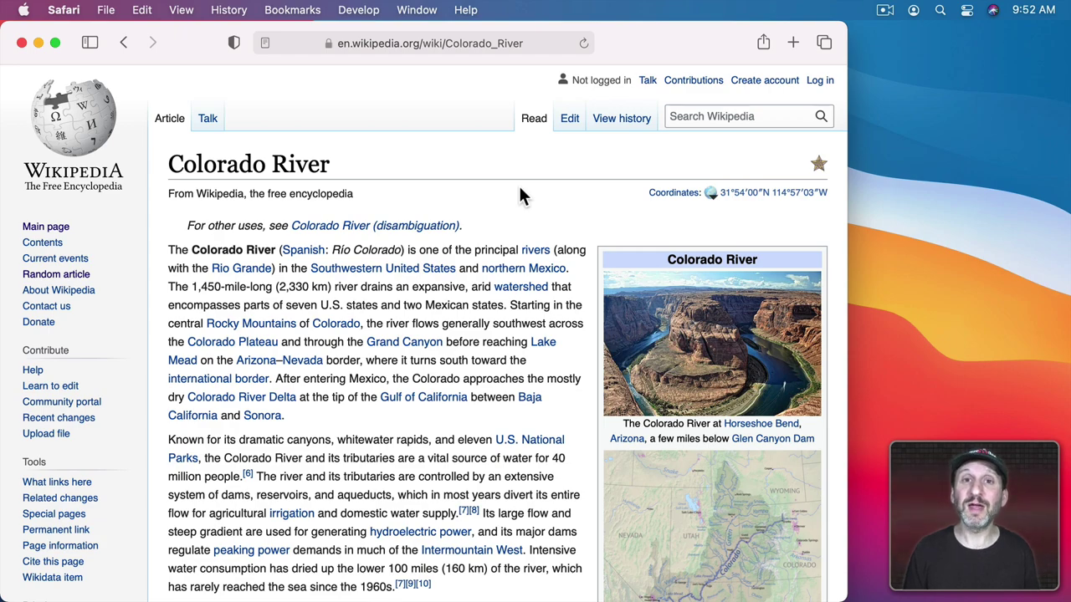
key("space")
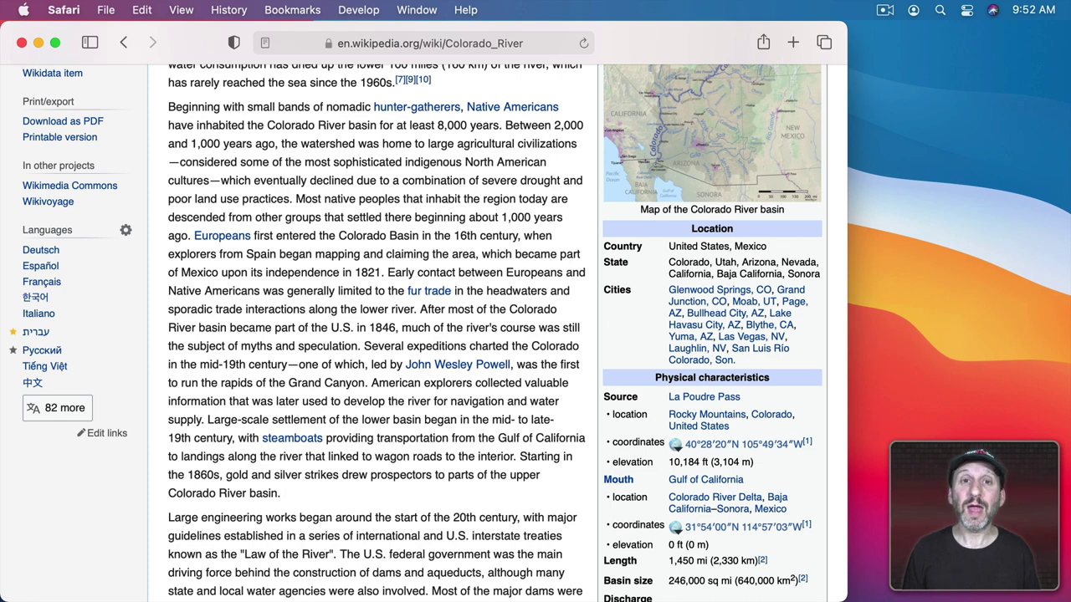
key("shift+space")
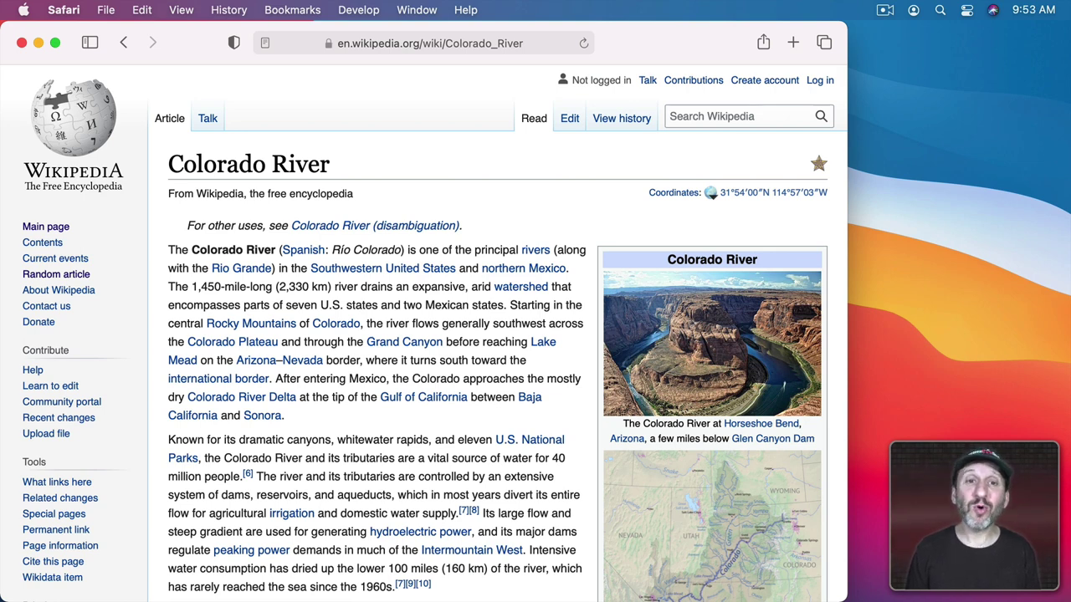
key("Down")
key("Down")
key("Down")
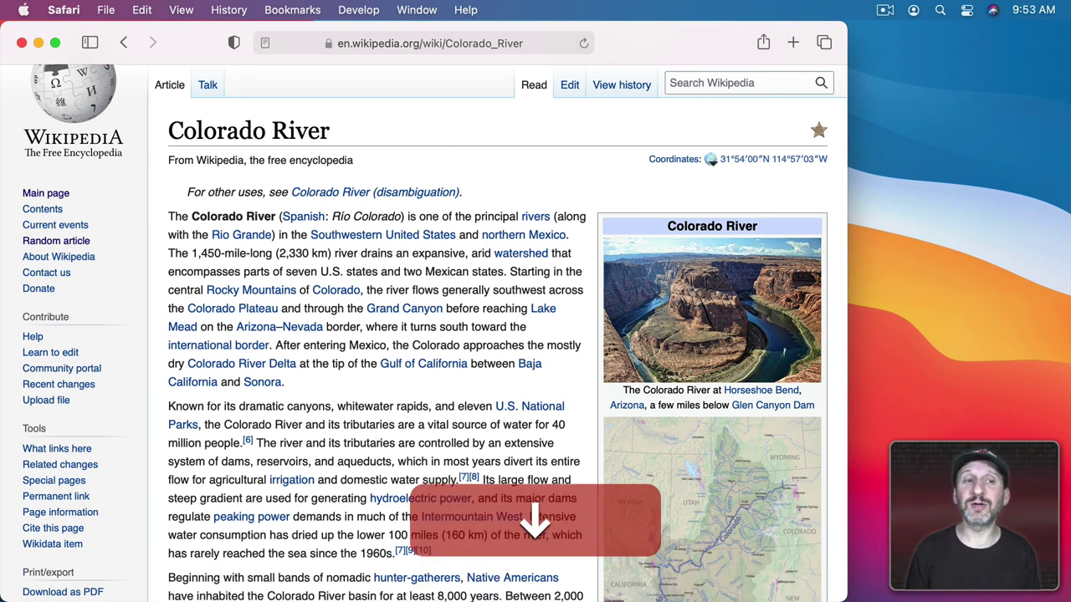
key("Down")
key("Down")
key("Down")
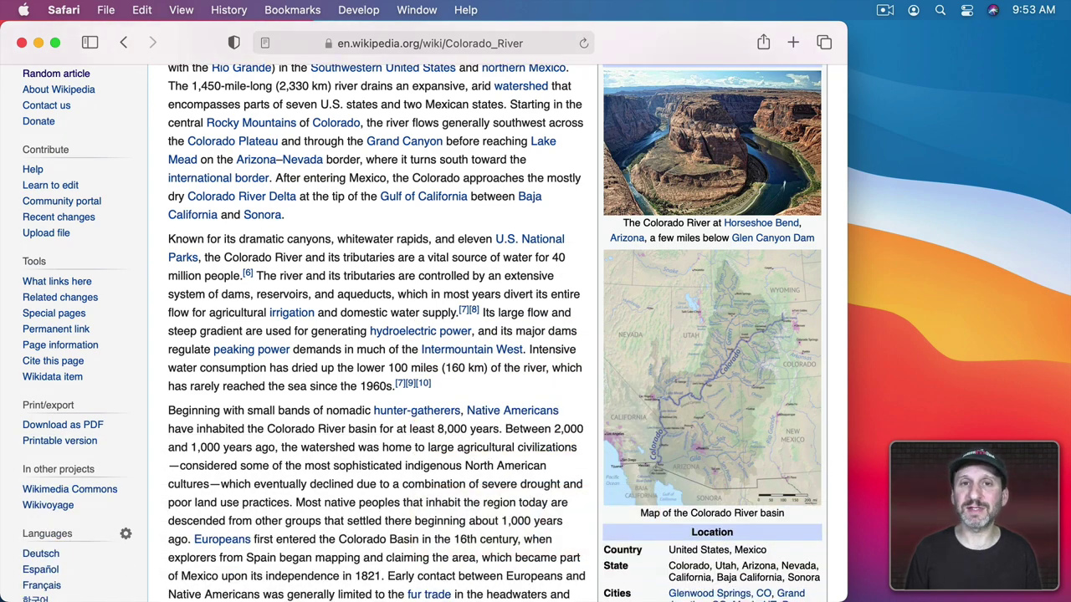
key("Down")
key("Down")
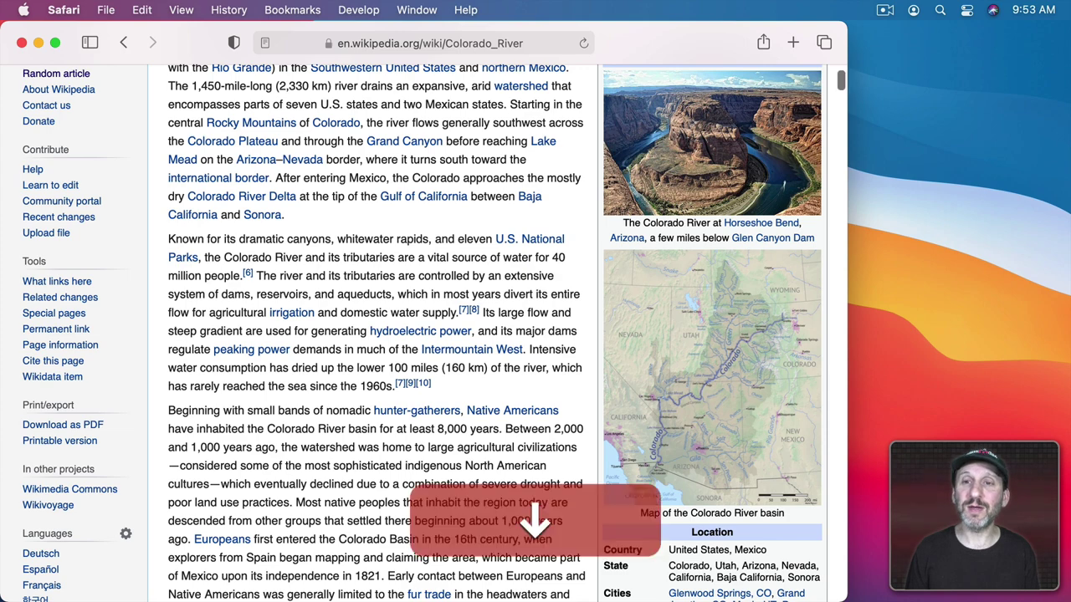
key("Up")
key("Up")
key("Up")
key("Up")
key("Up")
key("Up")
key("Up")
key("Up")
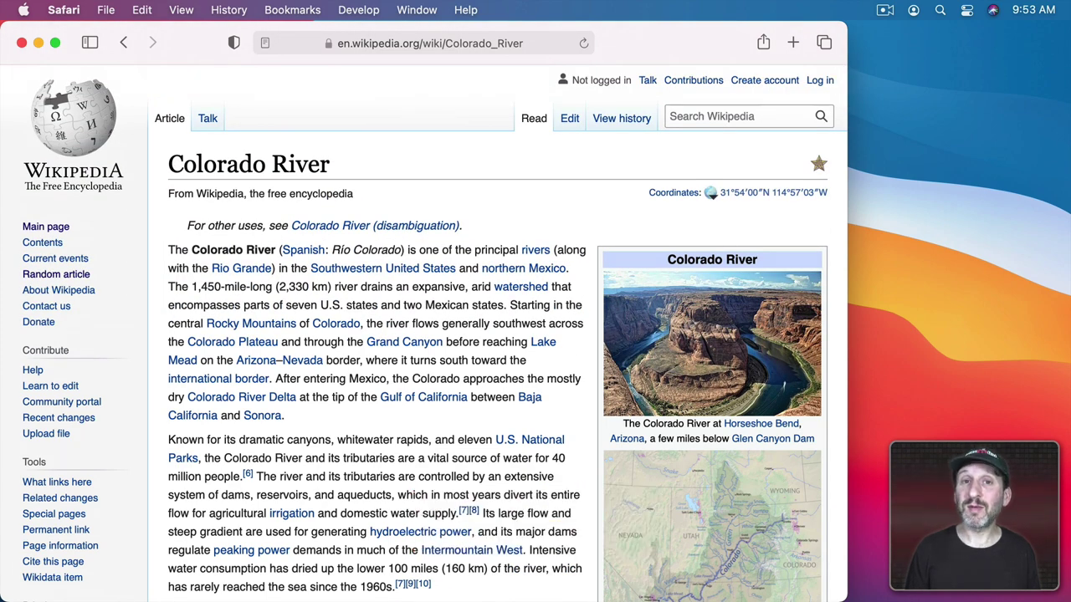
key("super+Down")
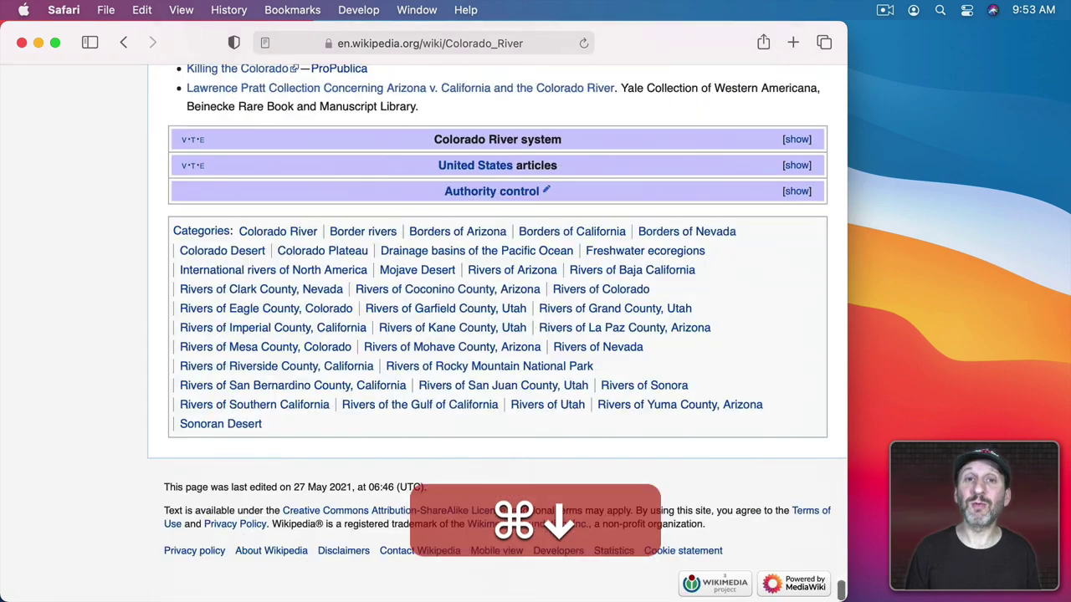
key("super+Up")
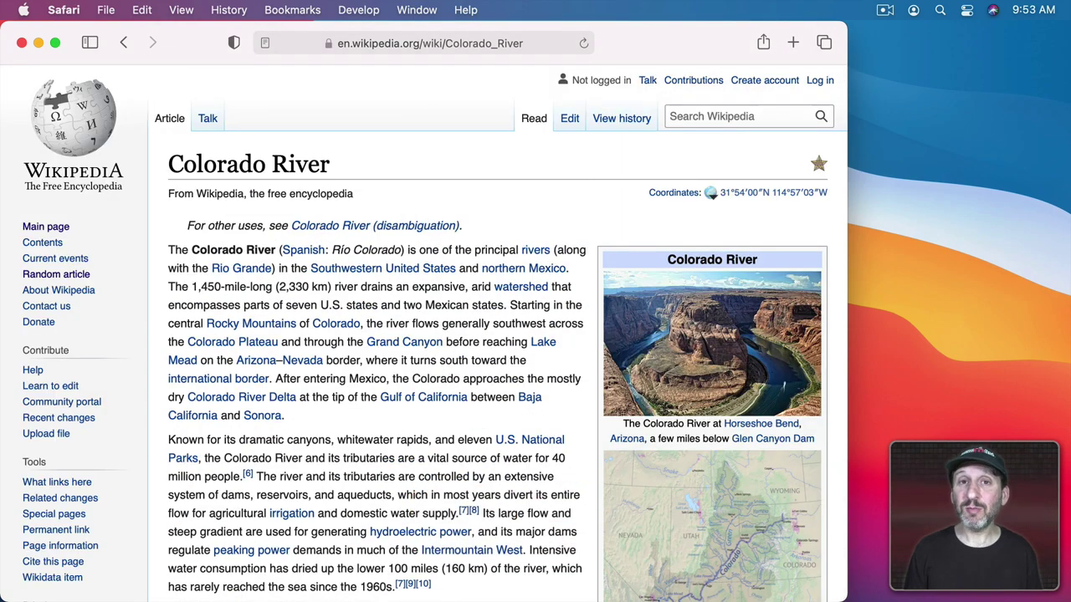
key("Page_Down")
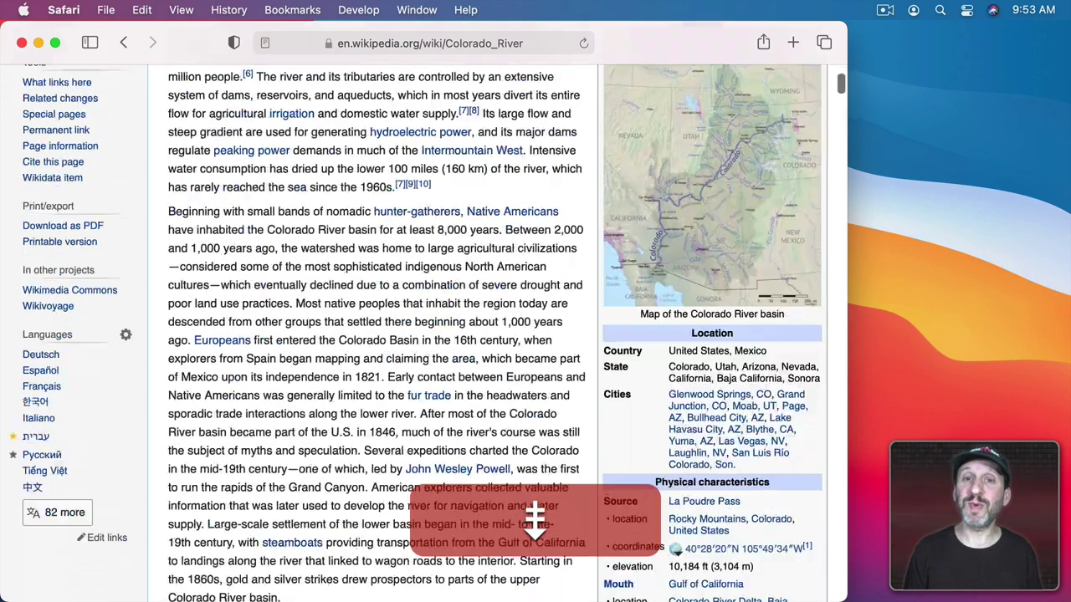
key("Page_Up")
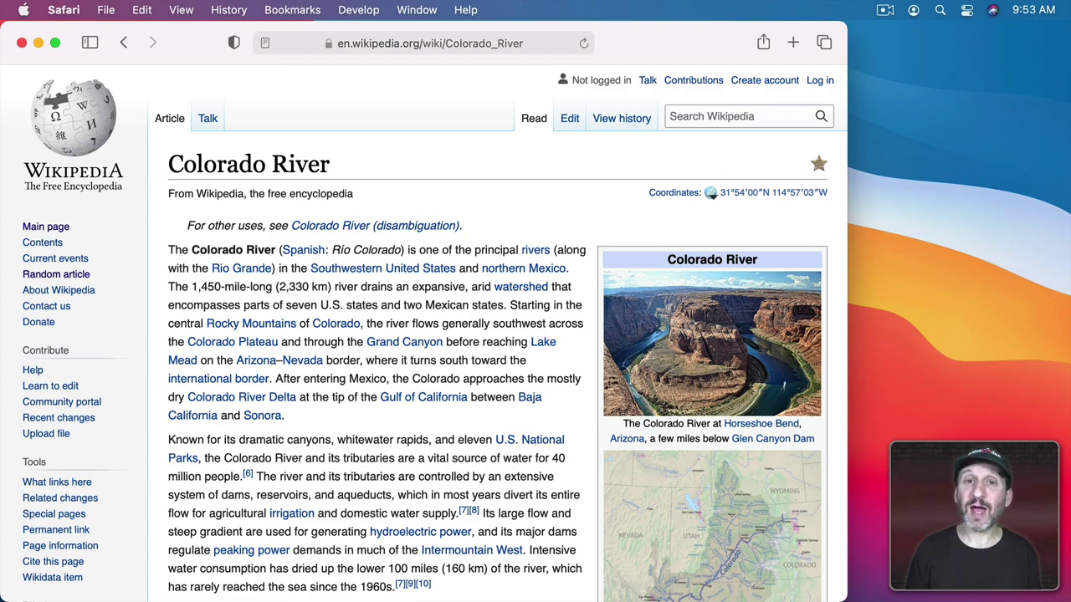
key("Page_Down")
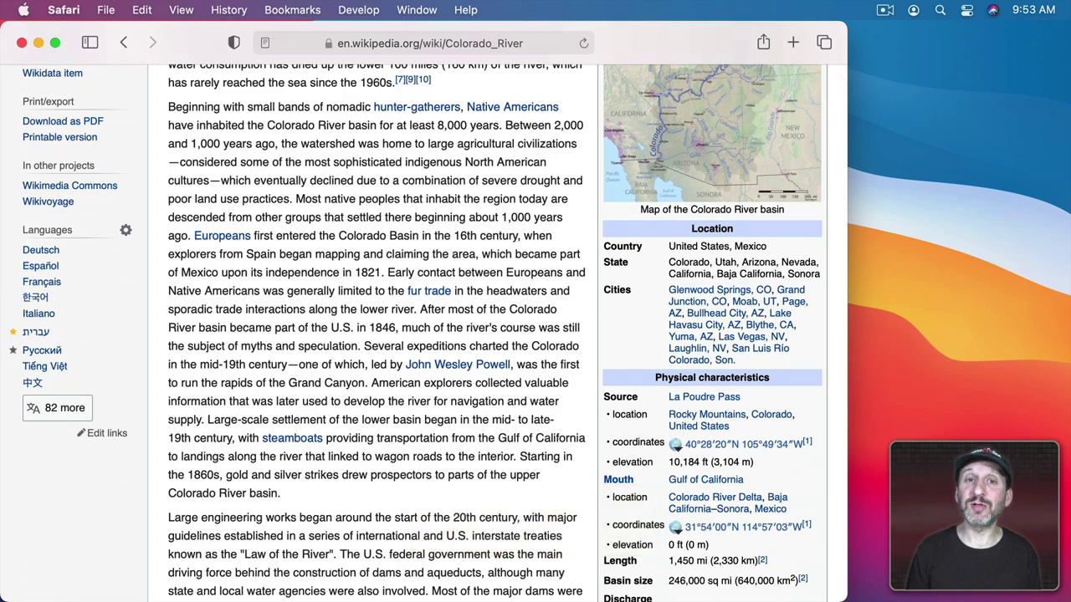
key("Page_Up")
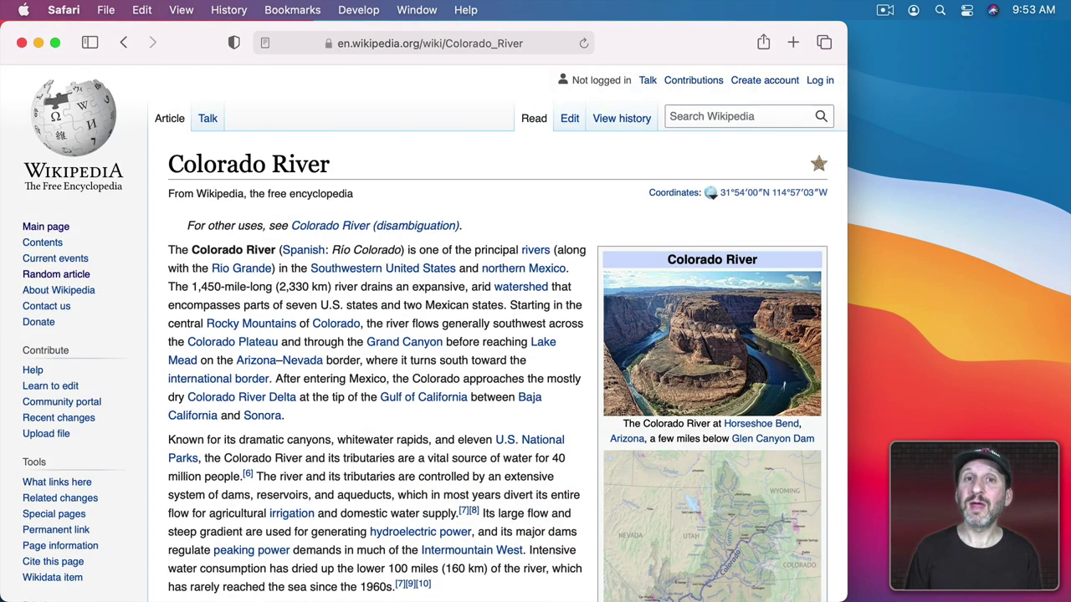
key("End")
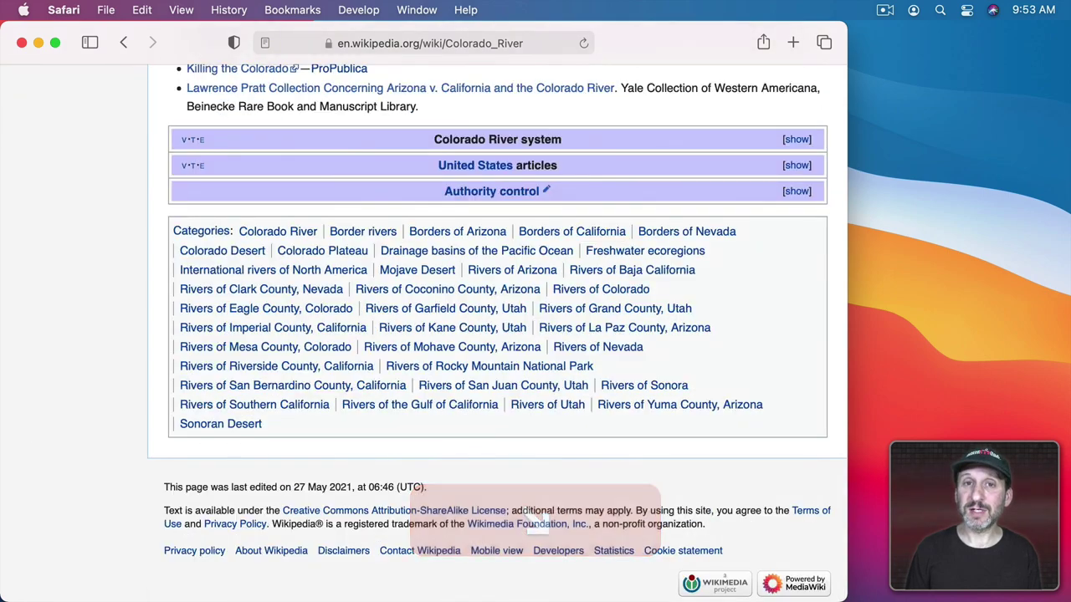
key("Home")
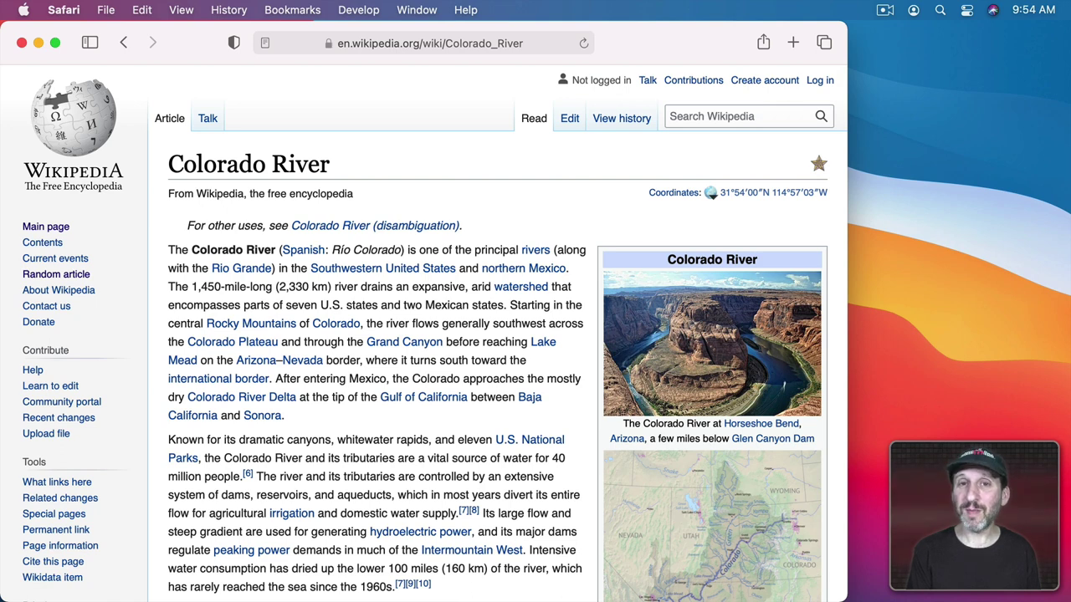
Scroll the Colorado River article down two lines with Control-N, then up one with Control-P
key("Up")
key("ctrl+n")
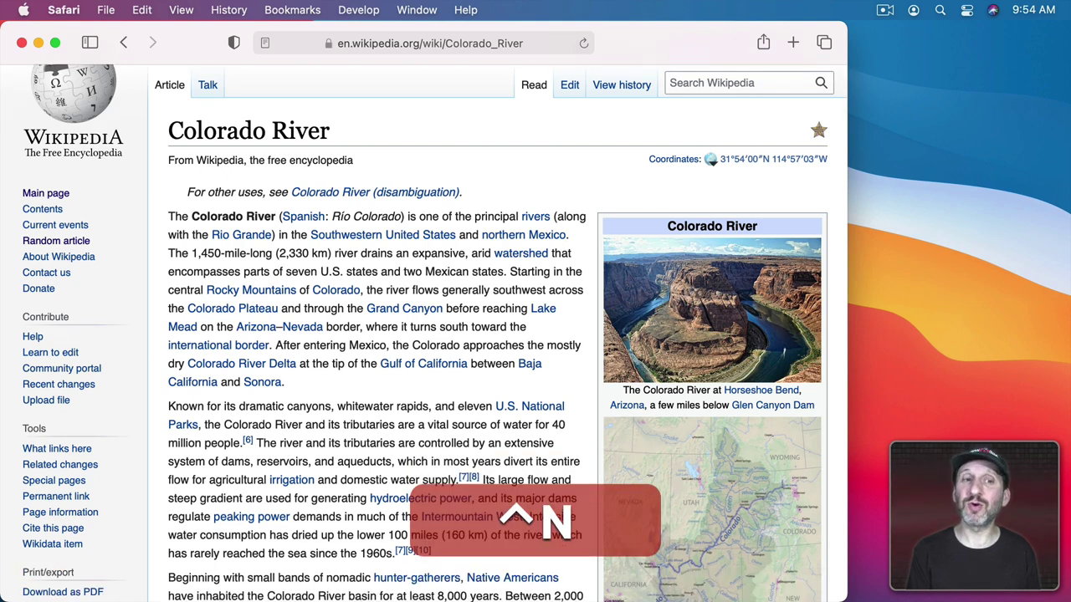
key("ctrl+n")
key("ctrl+n")
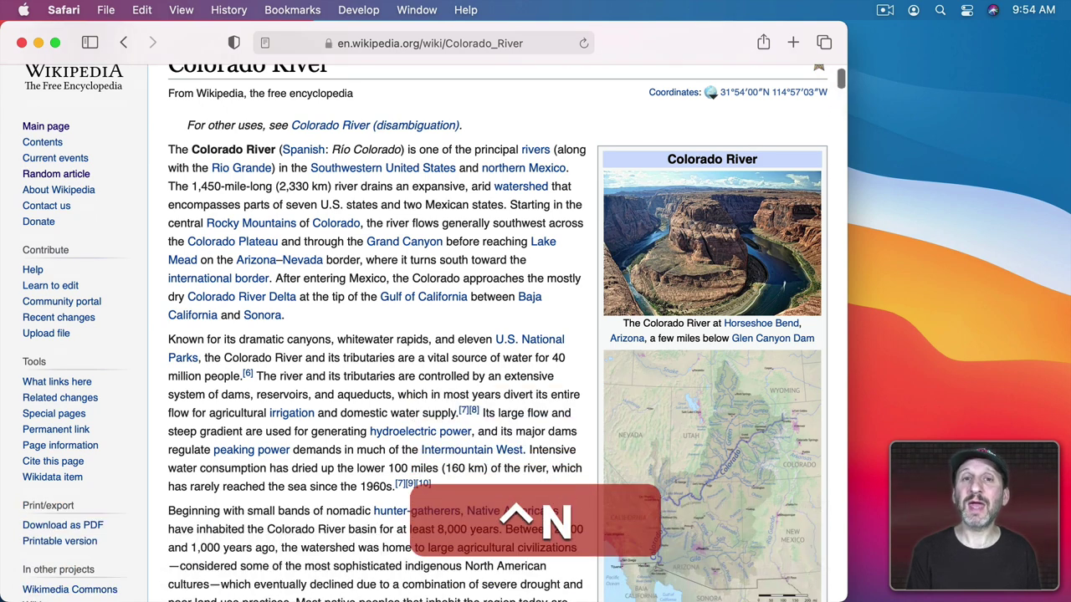
key("ctrl+p")
key("ctrl+p")
key("ctrl+p")
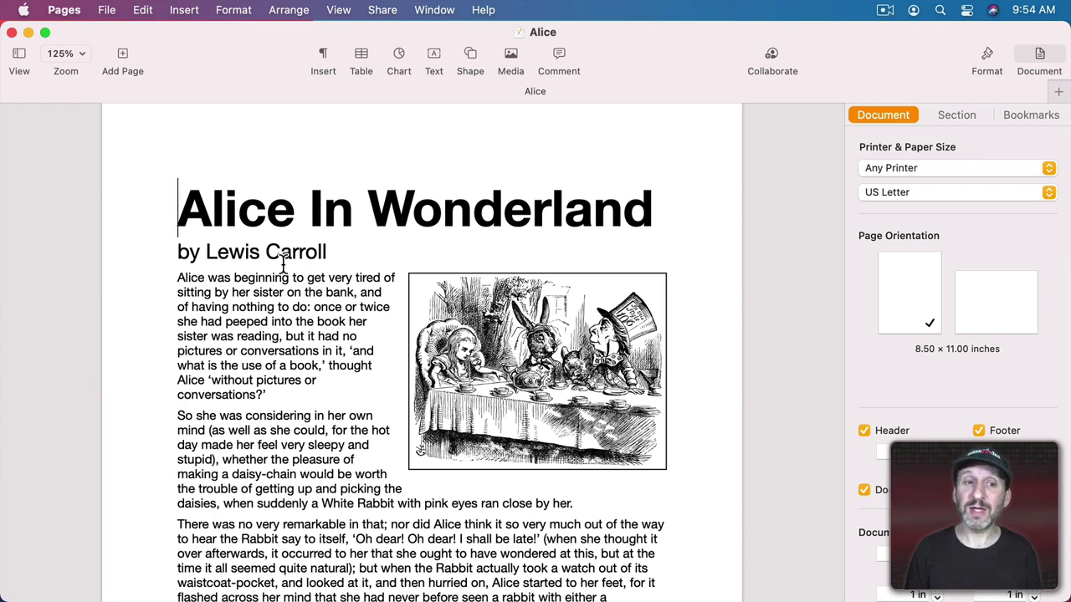
Step one line below the Alice title and back, deleting a stray character added to the title
key("Down")
key("Down")
key("Down")
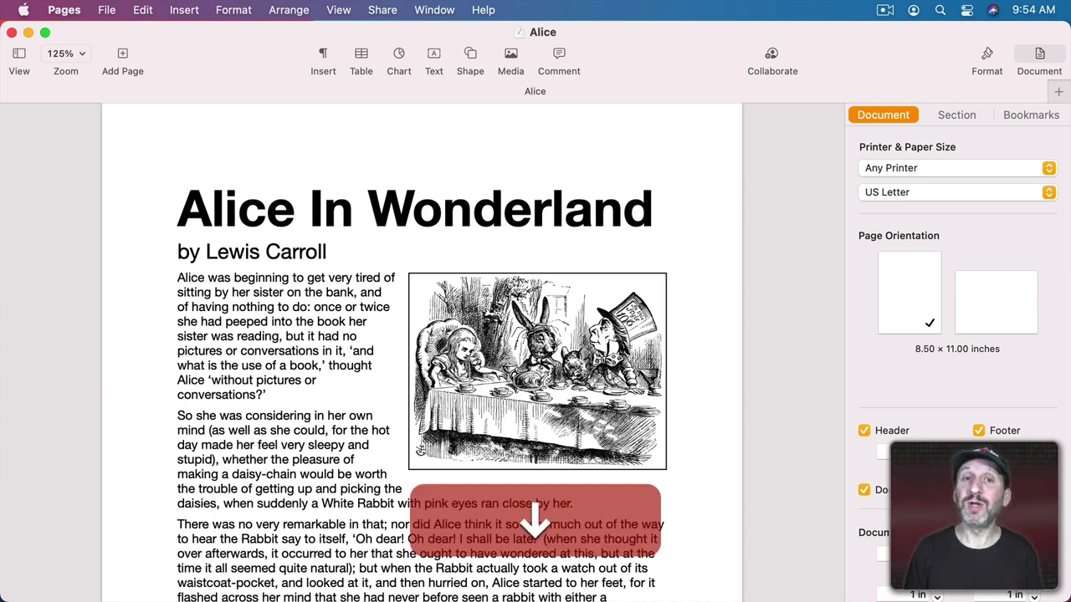
key("Up")
key("Up")
key("Up")
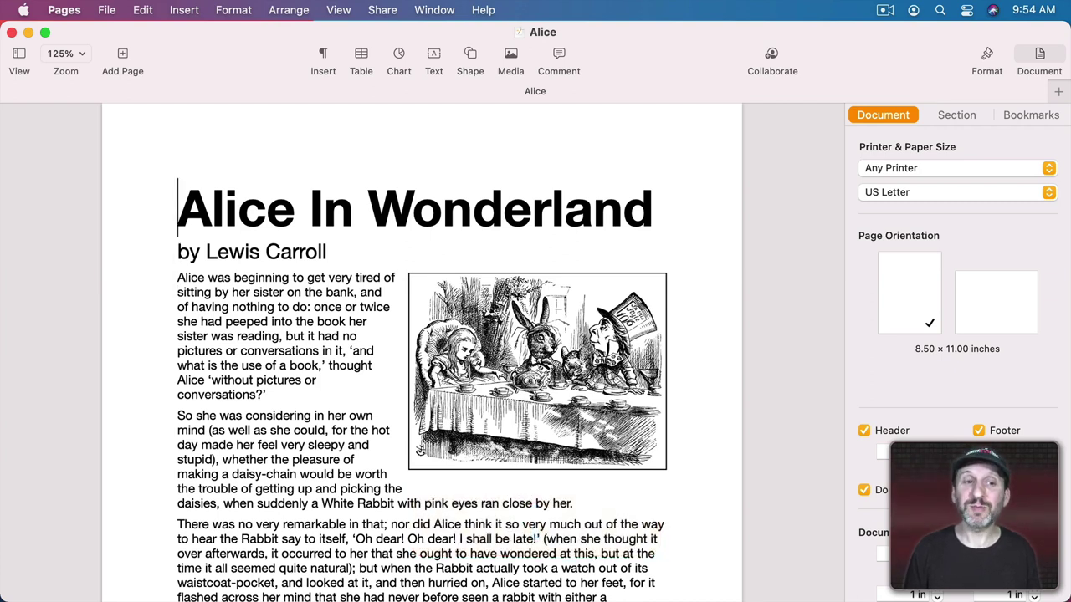
key("alt+super+bracketright")
key("BackSpace")
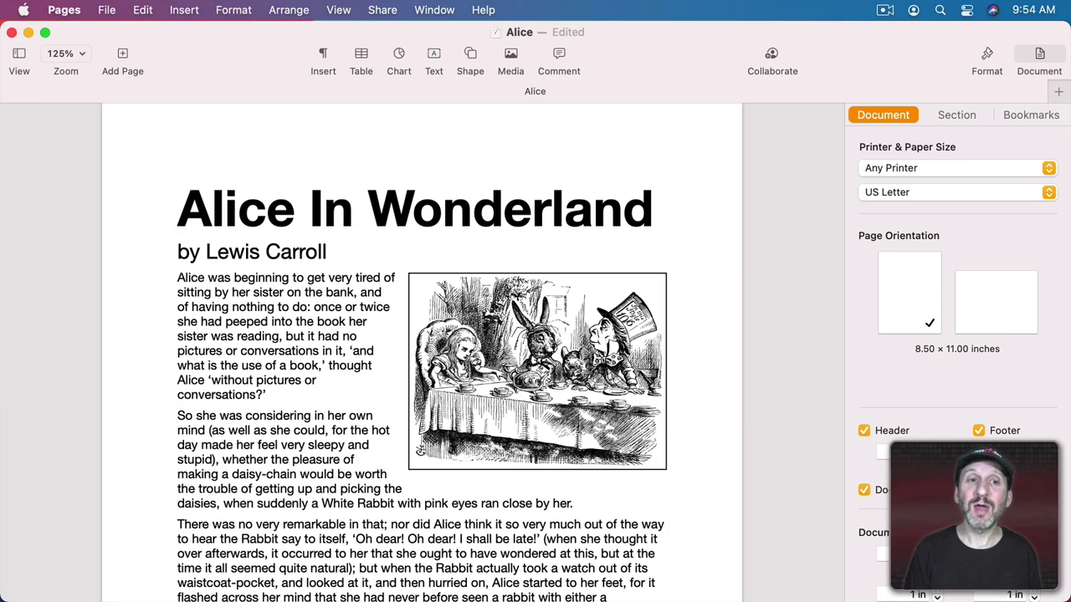
Jump a screen down to the page break and back twice, then to the document's end and start
key("Page_Down")
key("Page_Up")
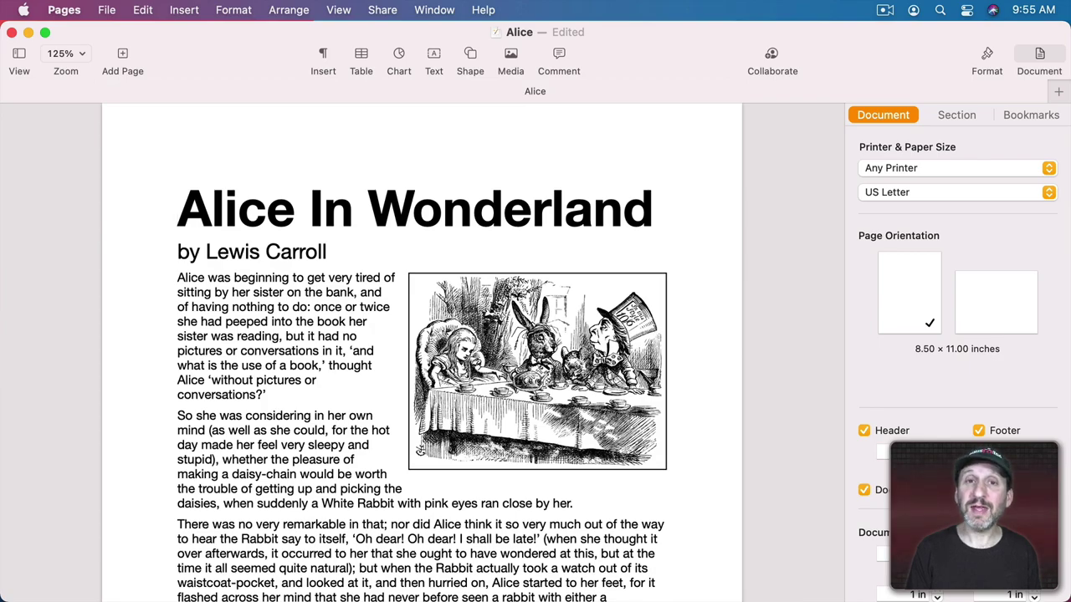
key("Page_Down")
key("Page_Up")
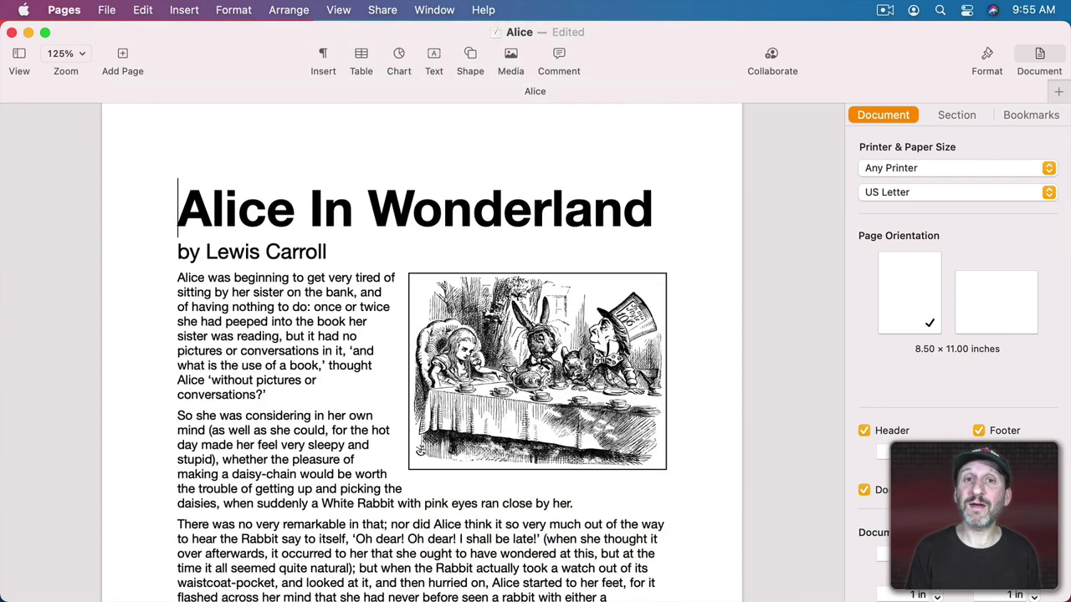
key("End")
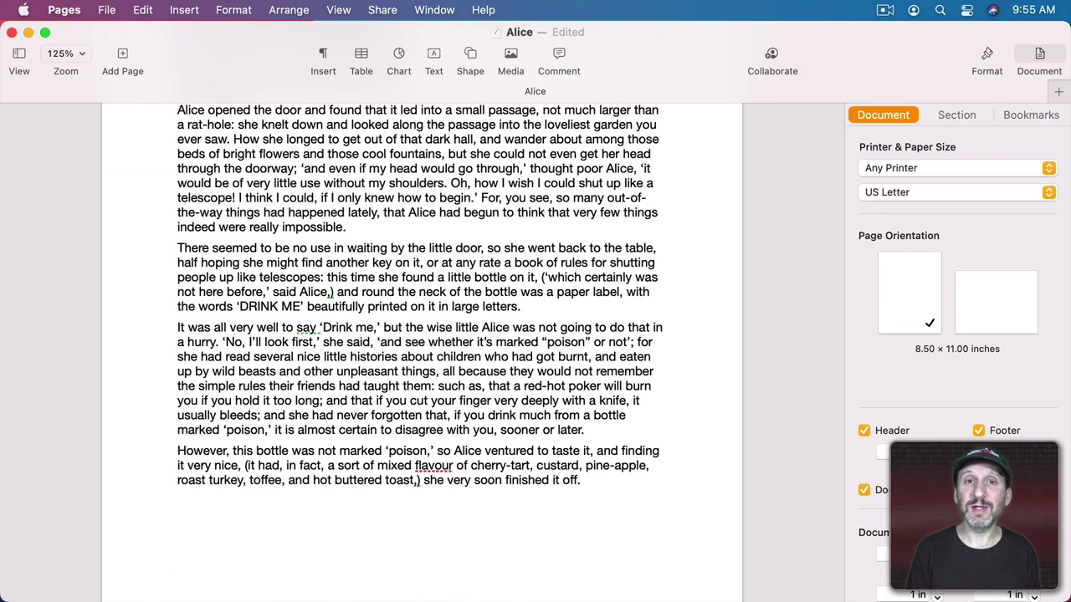
key("Home")
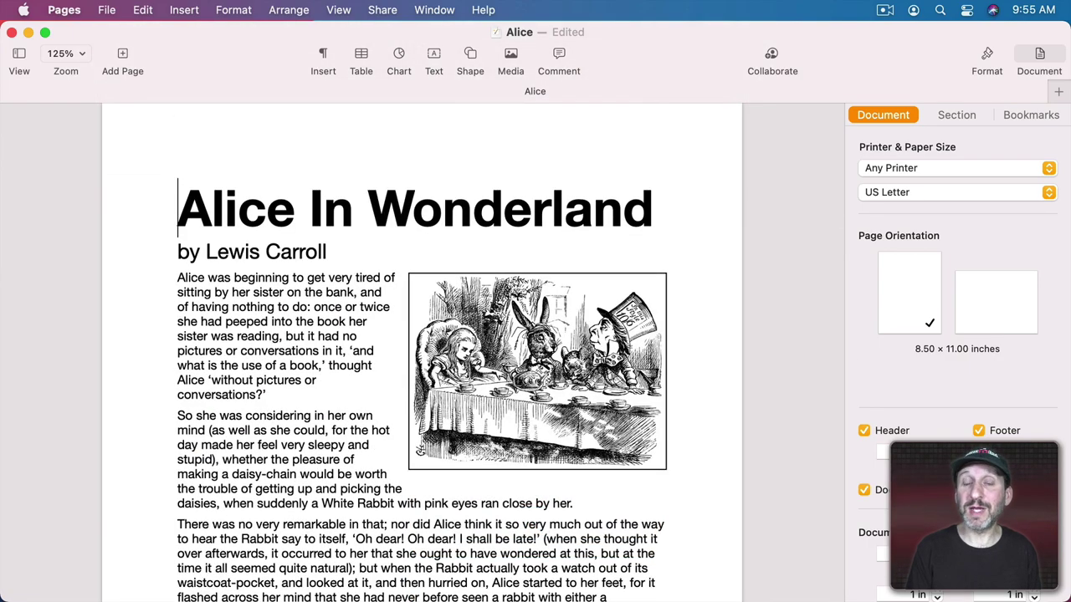
Move line by line through the opening text onto page 2, then back up three lines
key("Down")
key("Down")
key("Down")
key("Down")
key("Down")
key("Down")
key("Down")
key("Down")
key("Down")
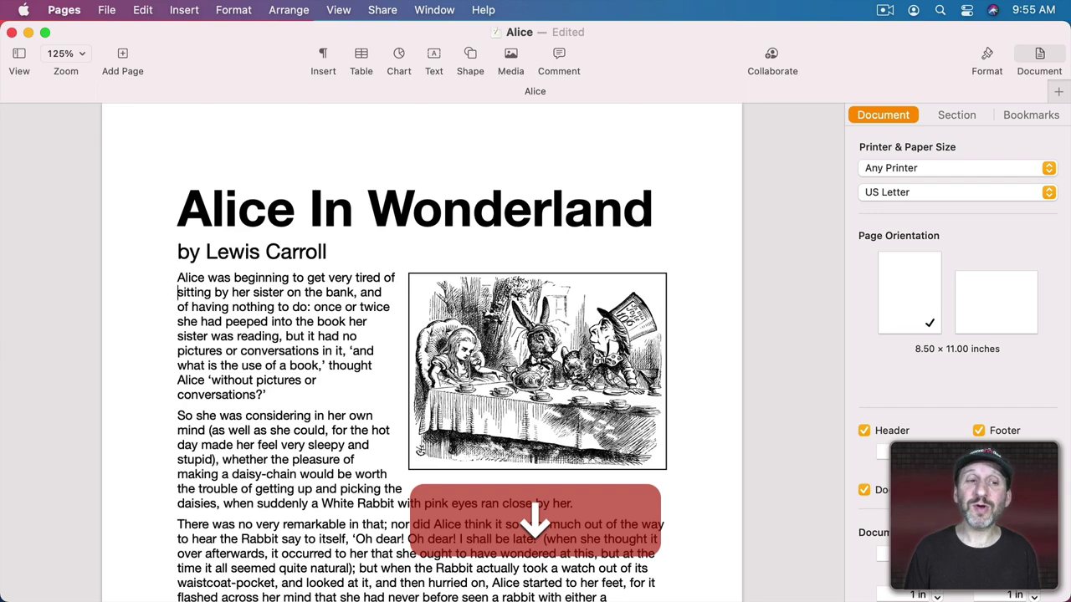
key("Down")
key("Down")
key("Down")
key("Down")
key("Down")
key("Down")
key("Down")
key("Down")
key("Down")
key("Down")
key("Down")
key("Down")
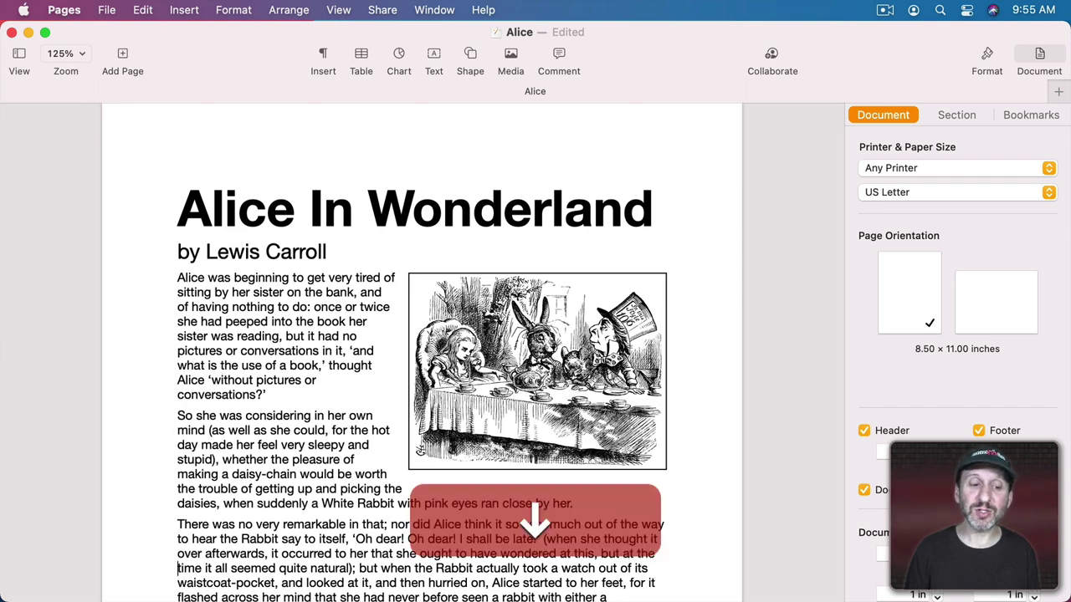
key("Down")
key("Down")
key("Down")
key("Down")
key("Down")
key("Down")
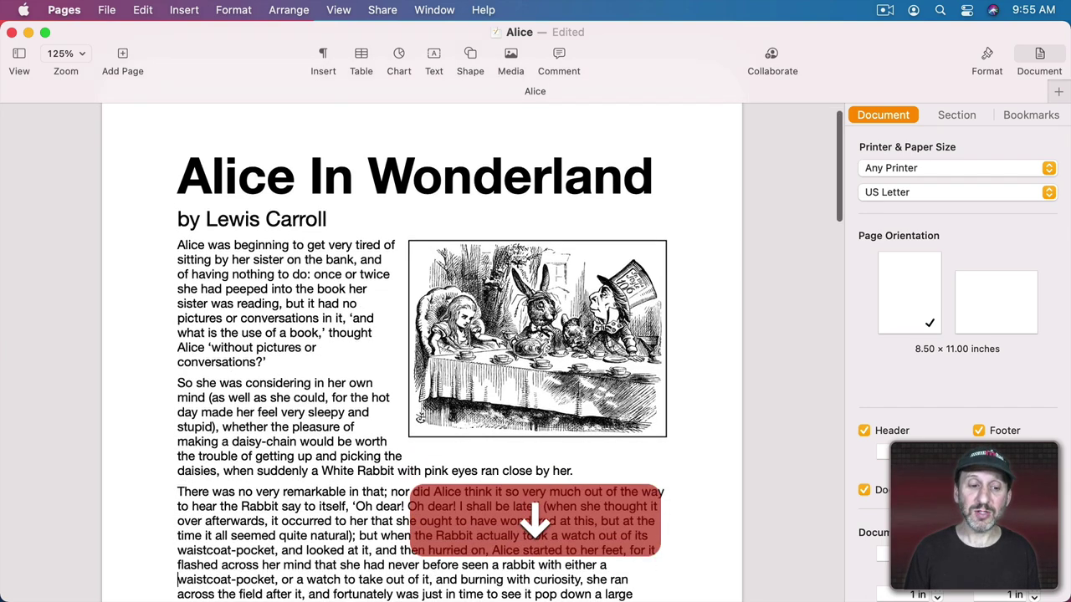
key("Down")
key("Down")
key("Down")
key("Down")
key("Down")
key("Down")
key("Down")
key("Down")
key("Down")
key("Down")
key("Down")
key("Down")
key("Down")
key("Down")
key("Up")
key("Up")
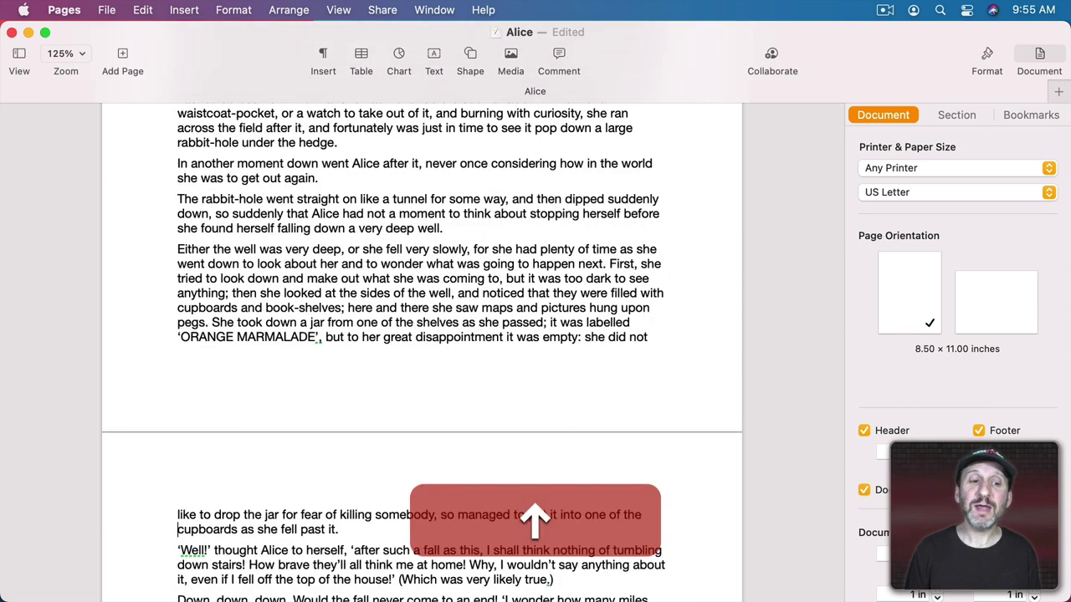
key("Up")
key("Up")
key("Up")
key("Up")
key("Up")
key("Up")
key("Up")
key("Up")
key("Up")
key("Up")
key("Up")
key("Up")
key("Up")
key("Up")
key("Up")
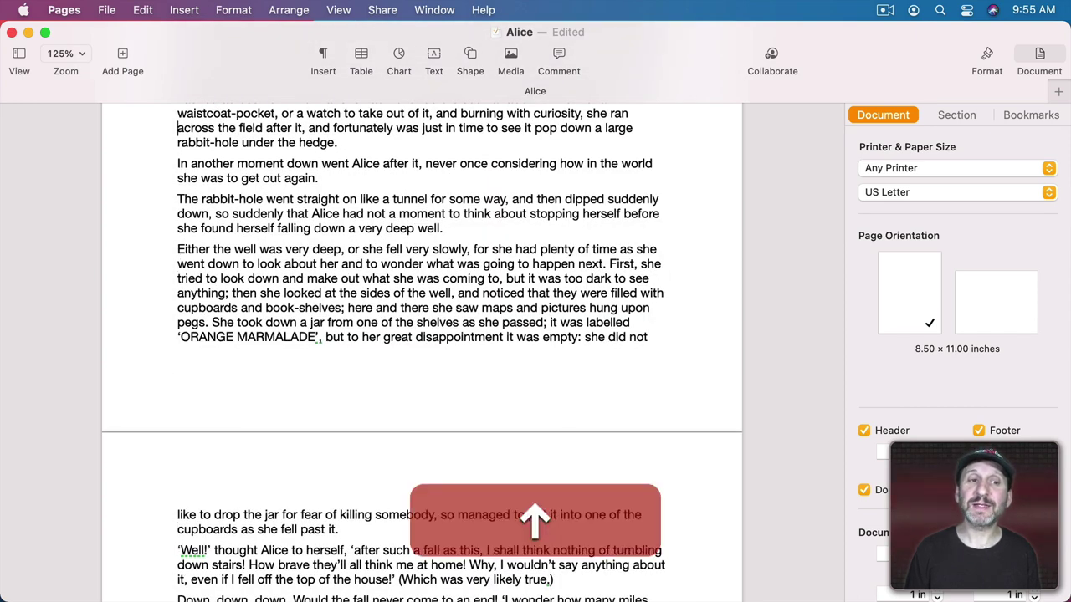
key("Up")
key("Up")
key("Up")
key("Up")
key("Up")
key("Up")
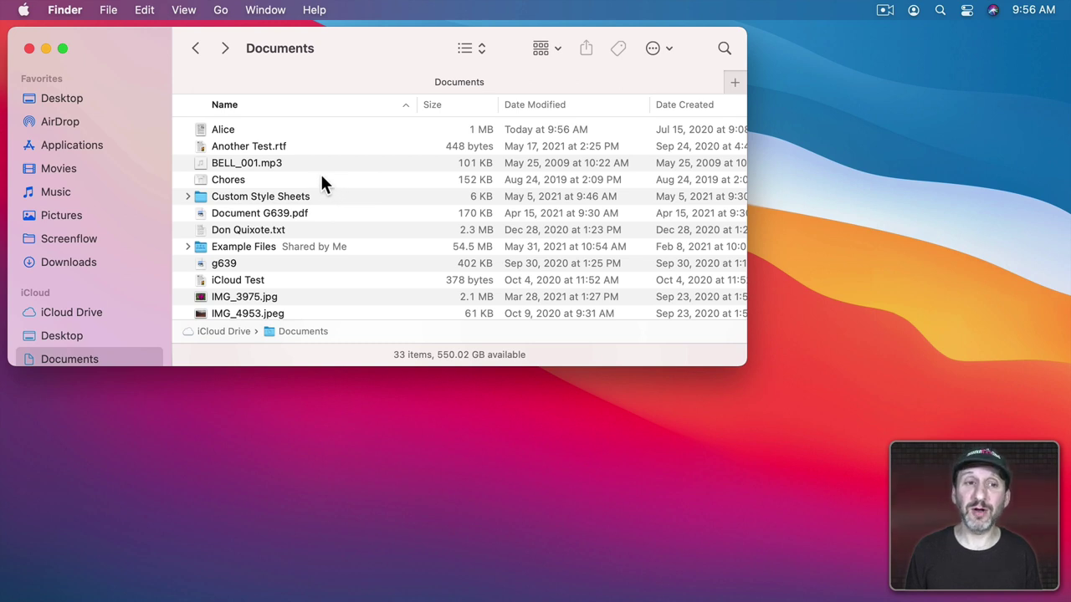
key("Down")
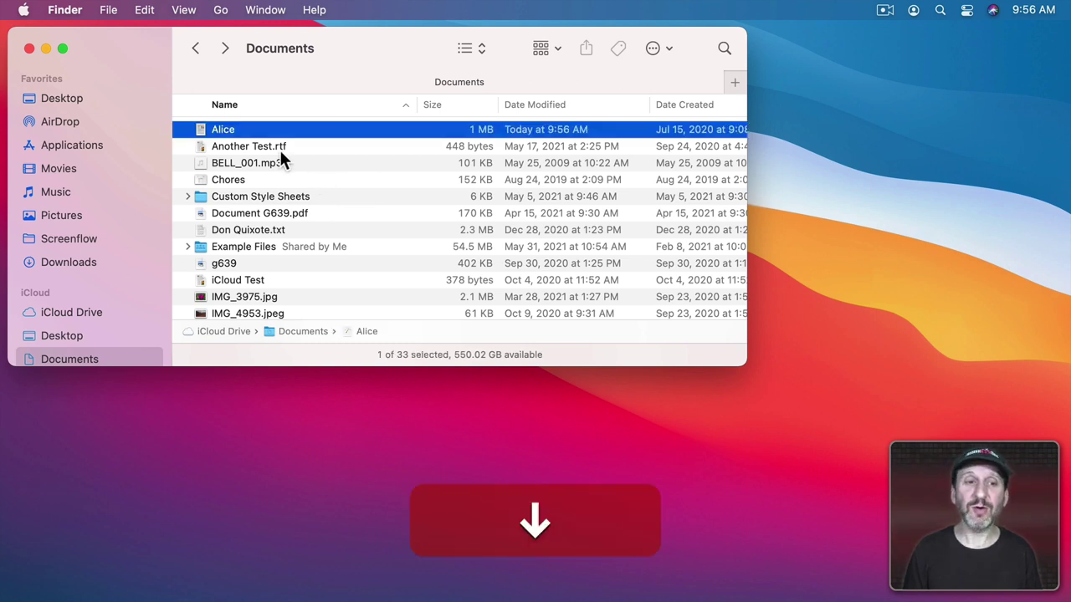
key("Down")
key("Down")
key("Down")
key("Down")
key("Up")
key("Up")
key("Up")
key("Up")
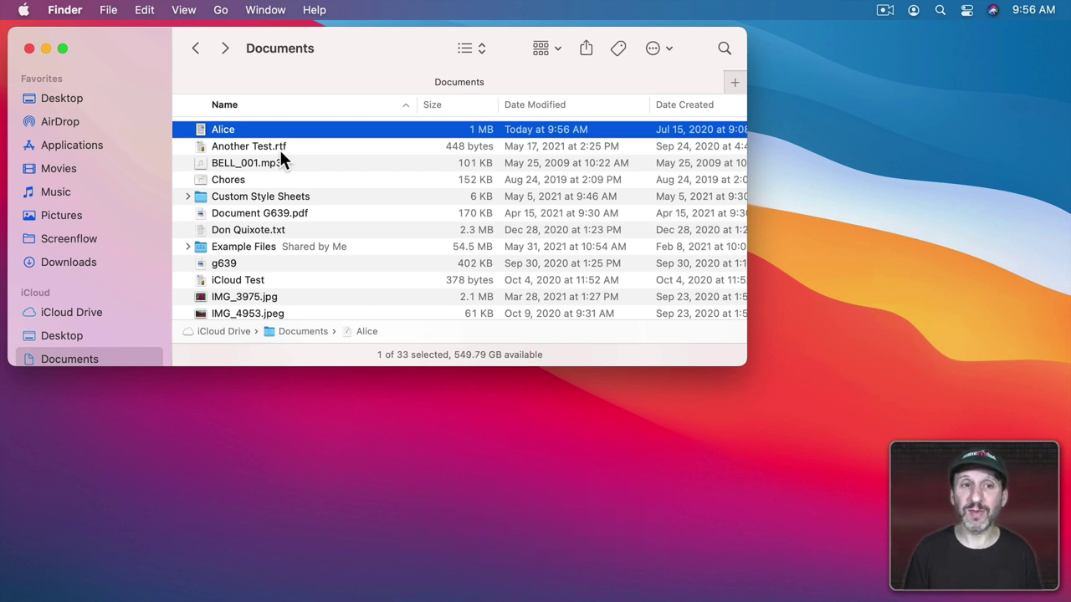
left_click(266, 132, "super")
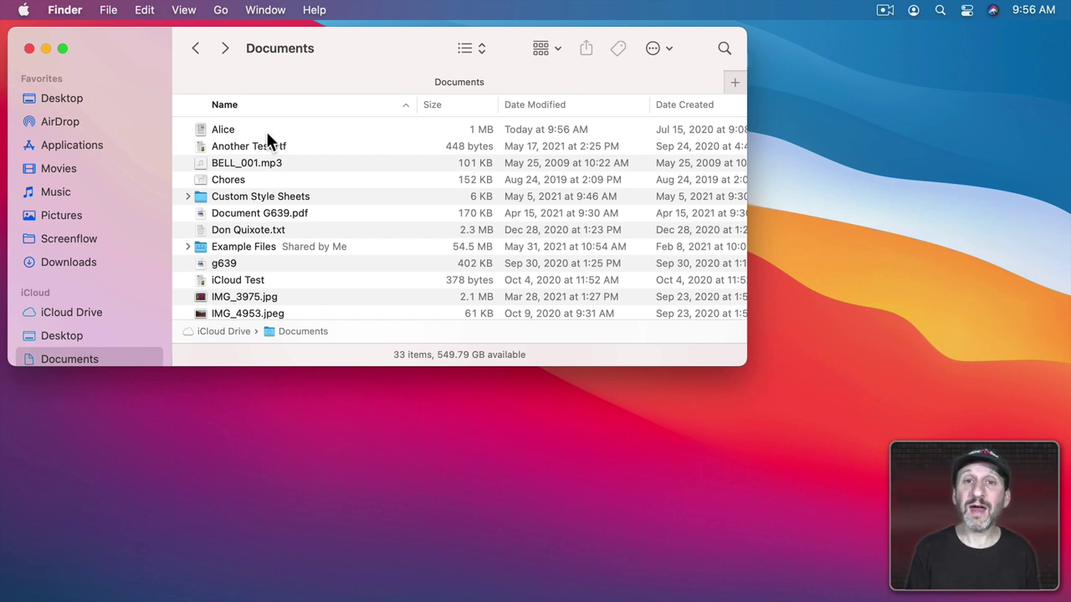
scroll(268, 136, "down", 10)
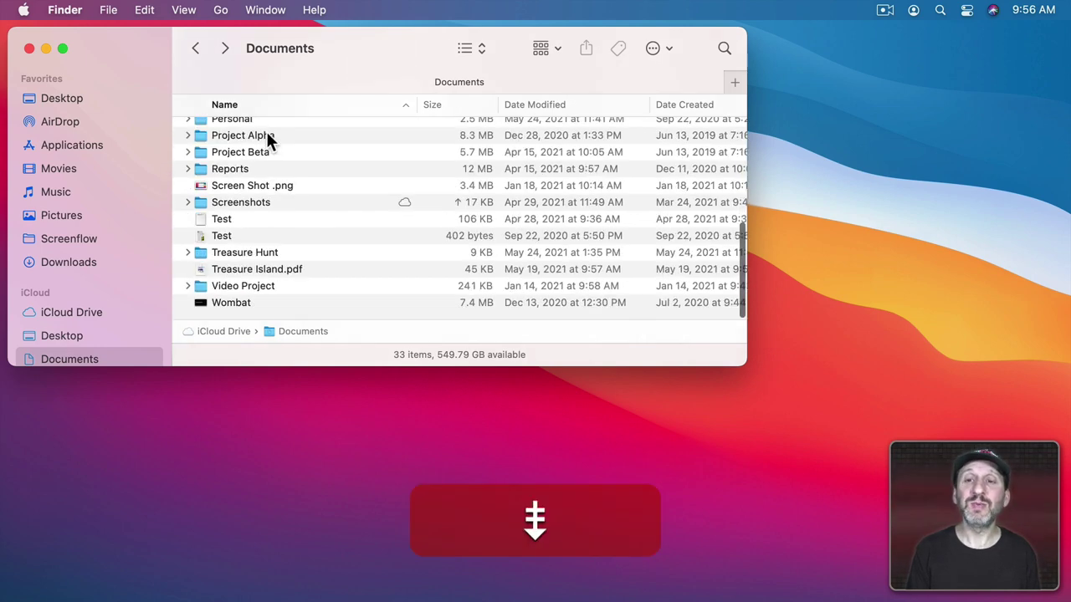
scroll(268, 136, "up", 10)
key("End")
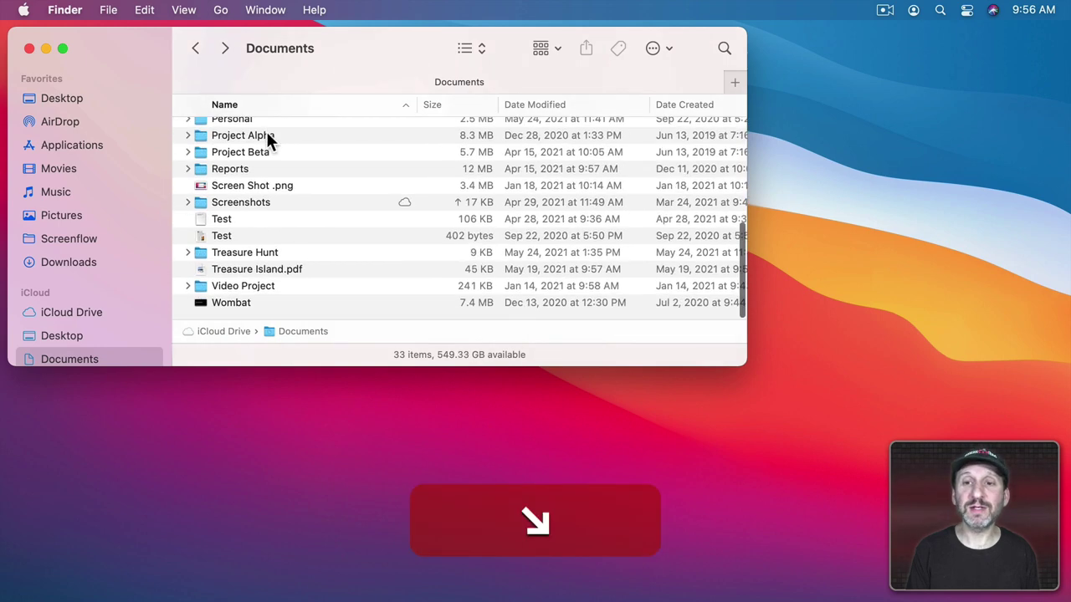
key("Home")
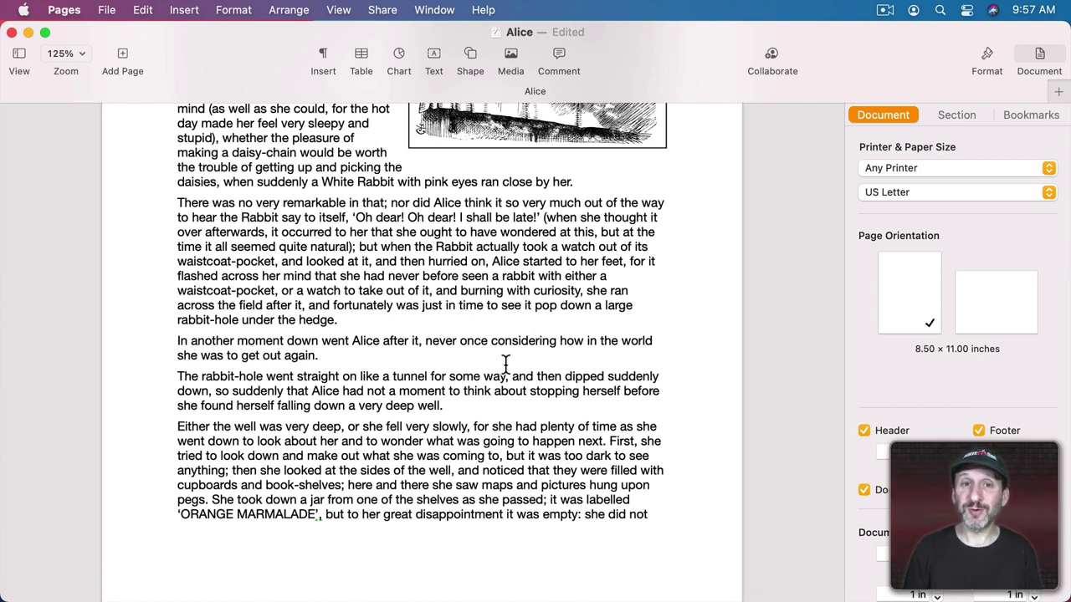
left_click(84, 52)
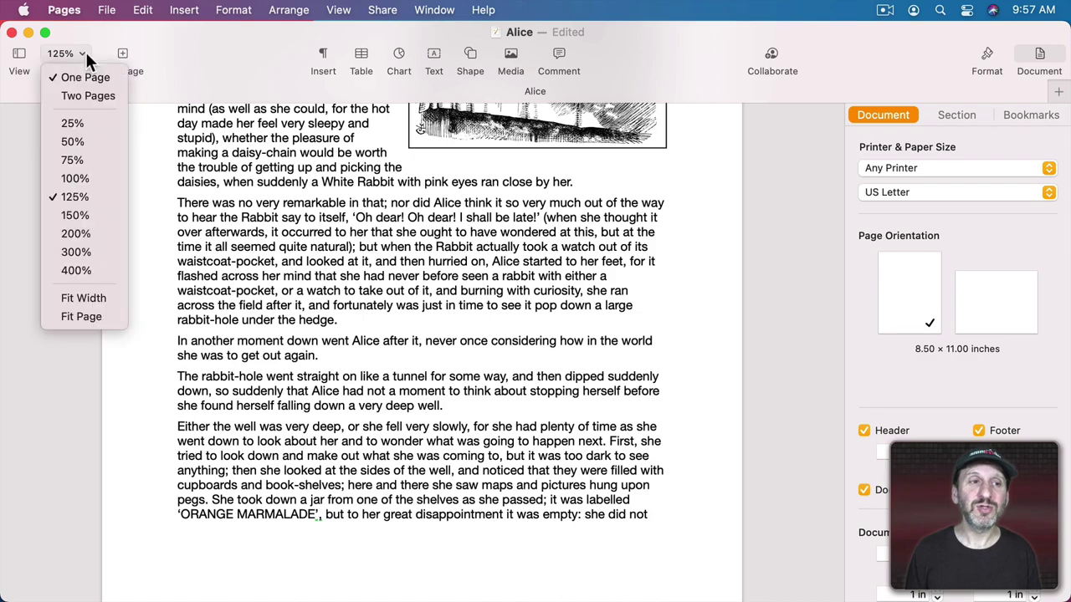
left_click(76, 251)
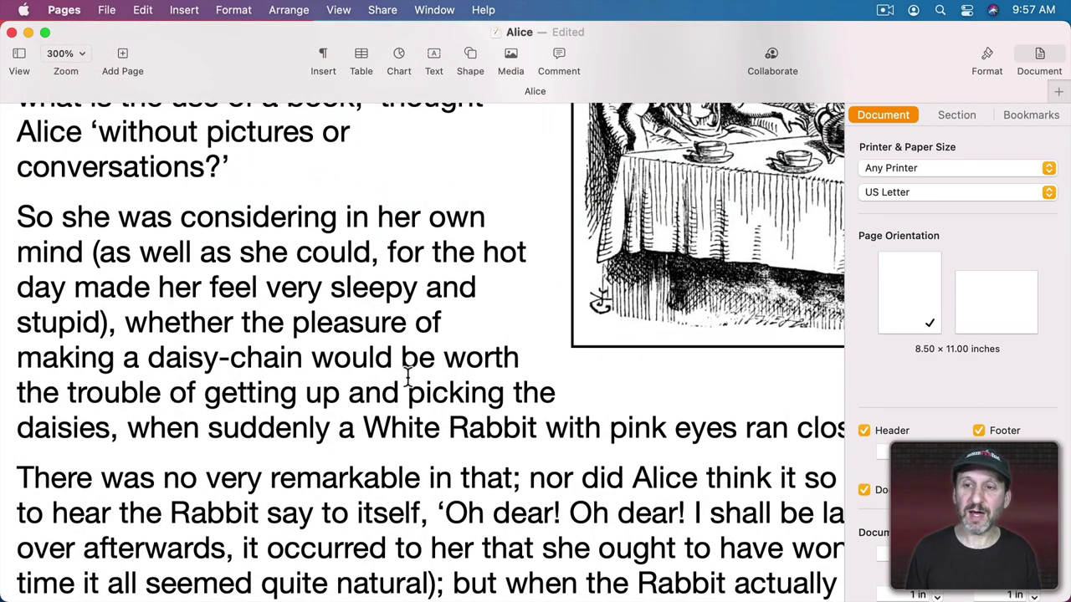
scroll(407, 368, "down", 2)
scroll(406, 376, "down", 3)
scroll(414, 376, "up", 1)
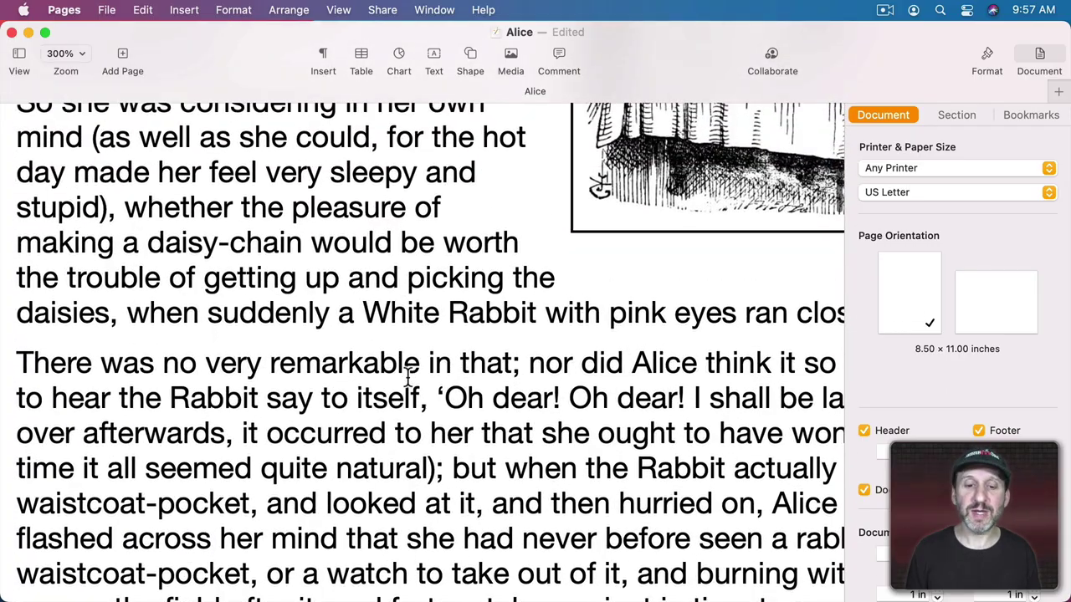
scroll(308, 381, "down", 3)
scroll(308, 381, "up", 2)
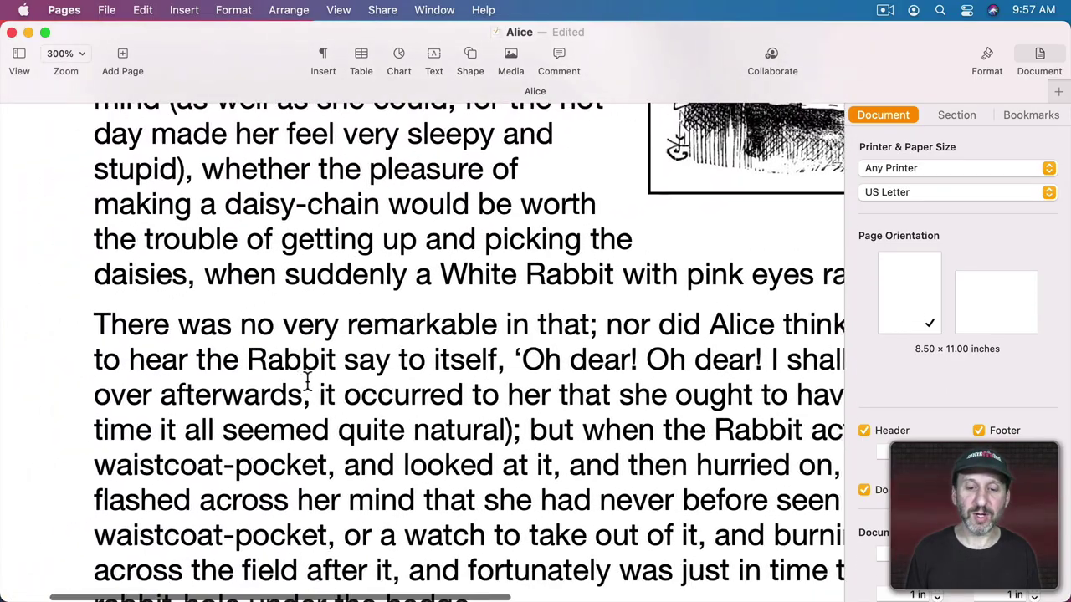
scroll(308, 381, "right", 2)
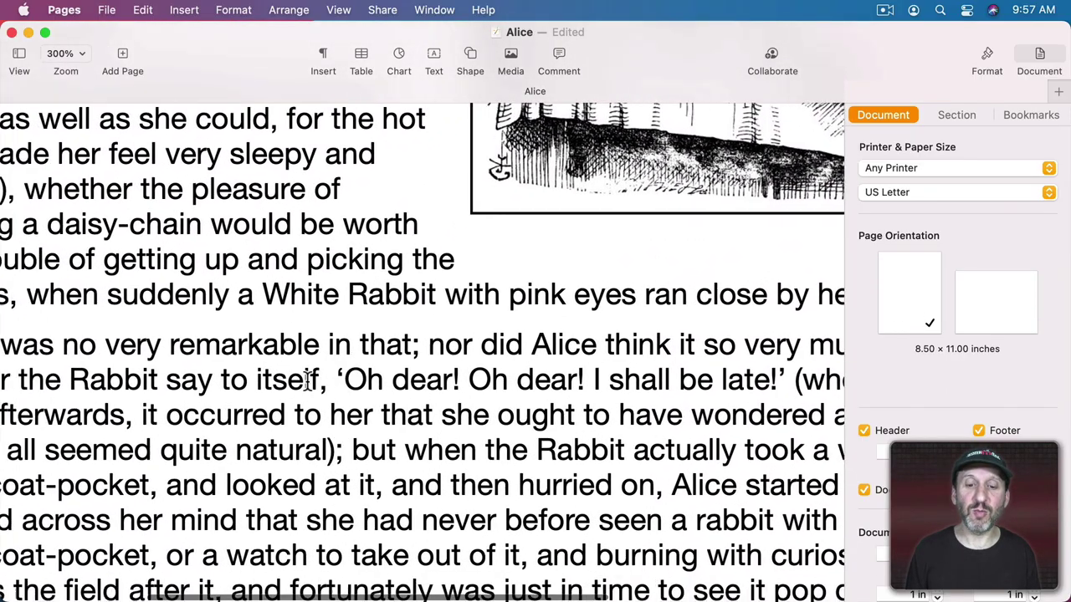
scroll(308, 382, "left", 2)
scroll(307, 381, "down", 1)
scroll(307, 381, "down", 2)
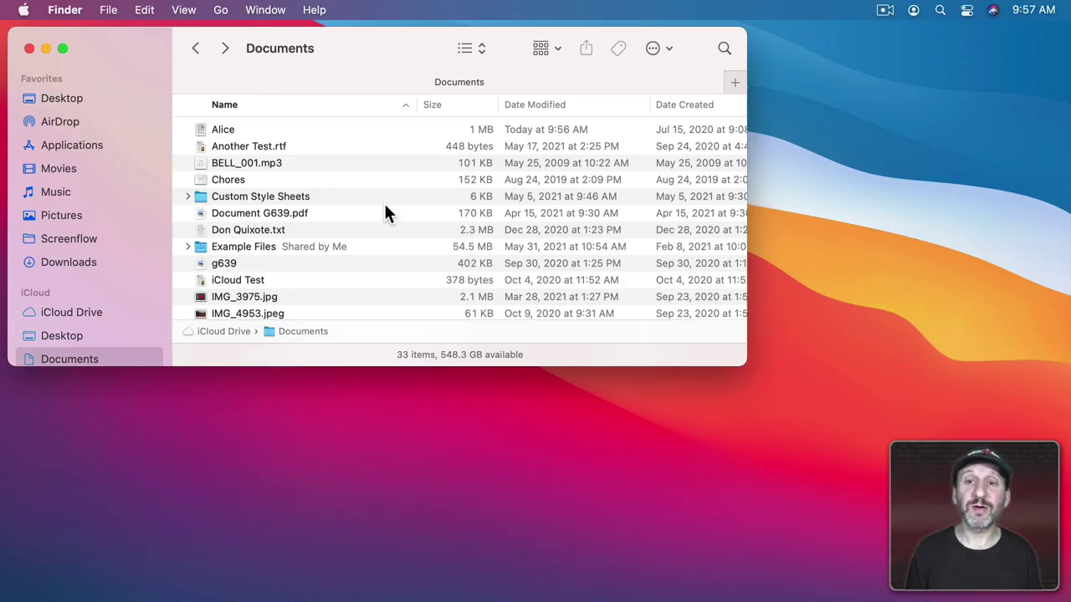
scroll(385, 205, "down", 3)
scroll(385, 213, "up", 3)
scroll(385, 212, "right", 3)
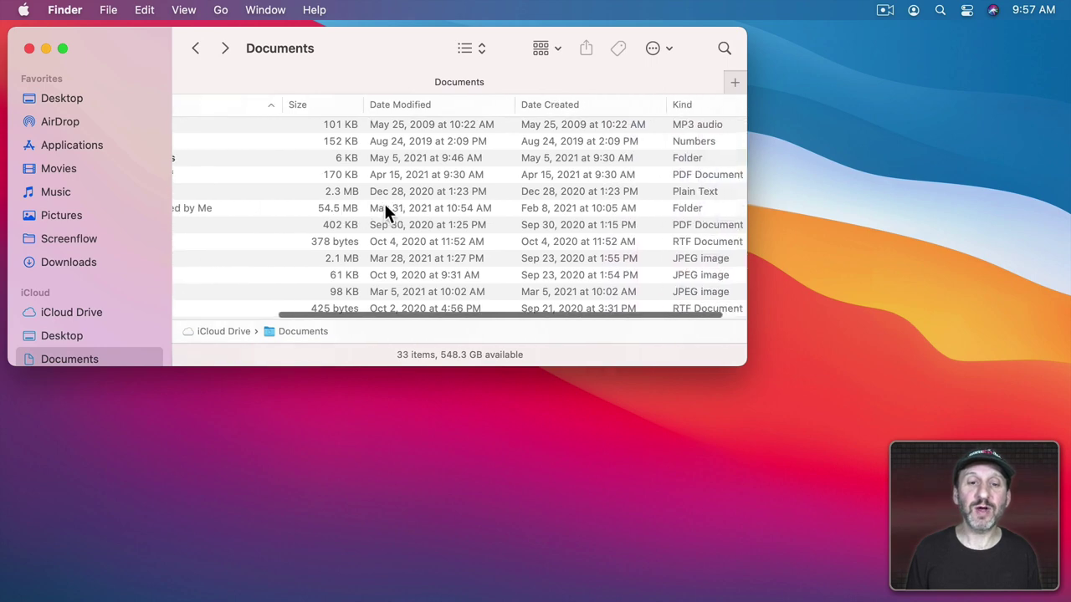
scroll(385, 207, "left", 3)
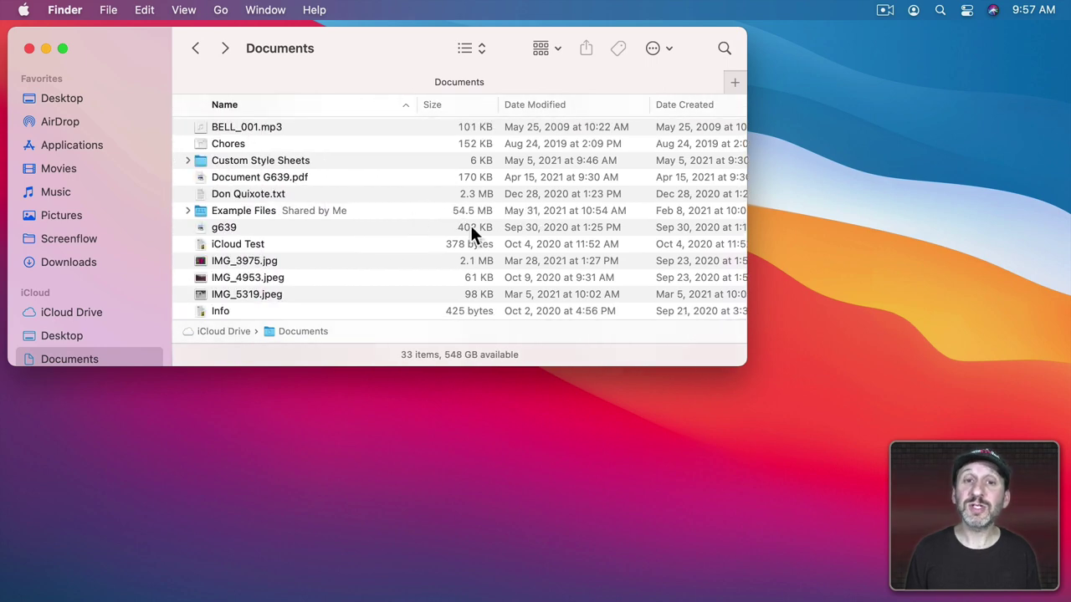
scroll(470, 225, "right", 2)
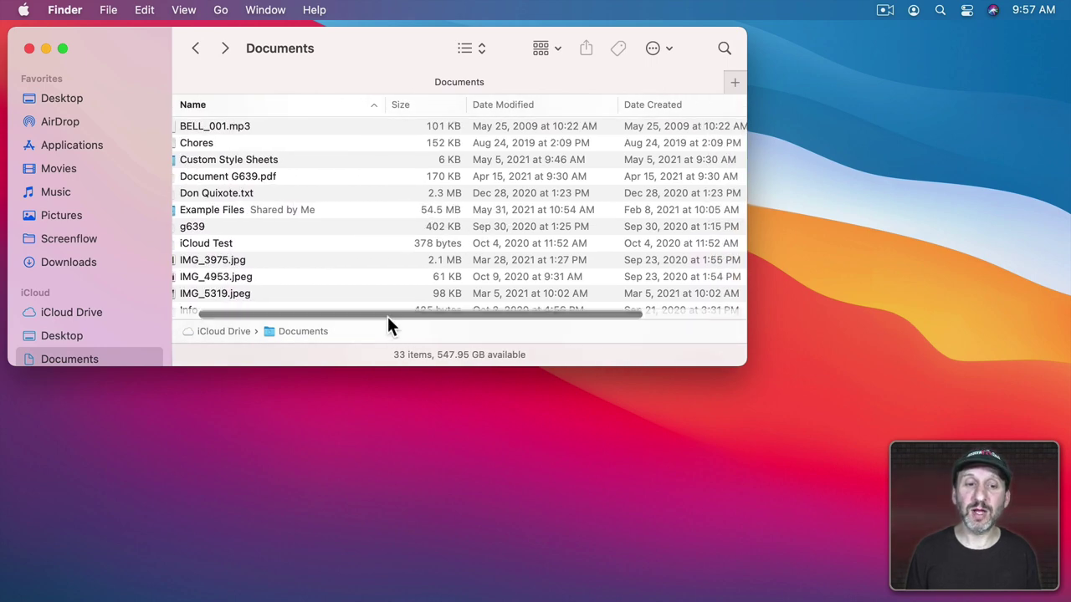
left_click_drag(383, 313, 360, 317)
left_click(649, 313)
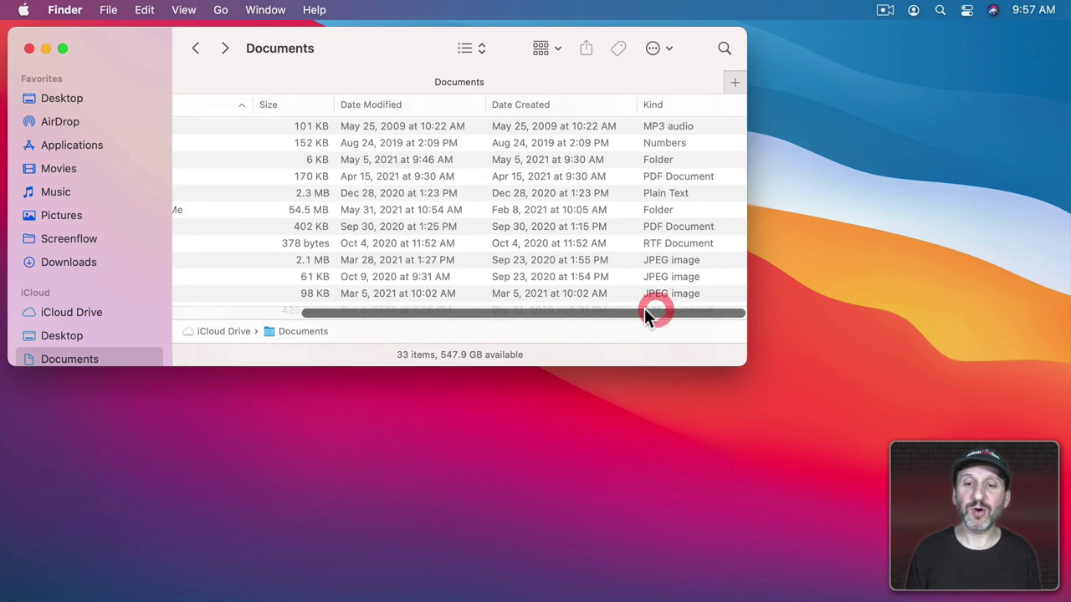
left_click(227, 312)
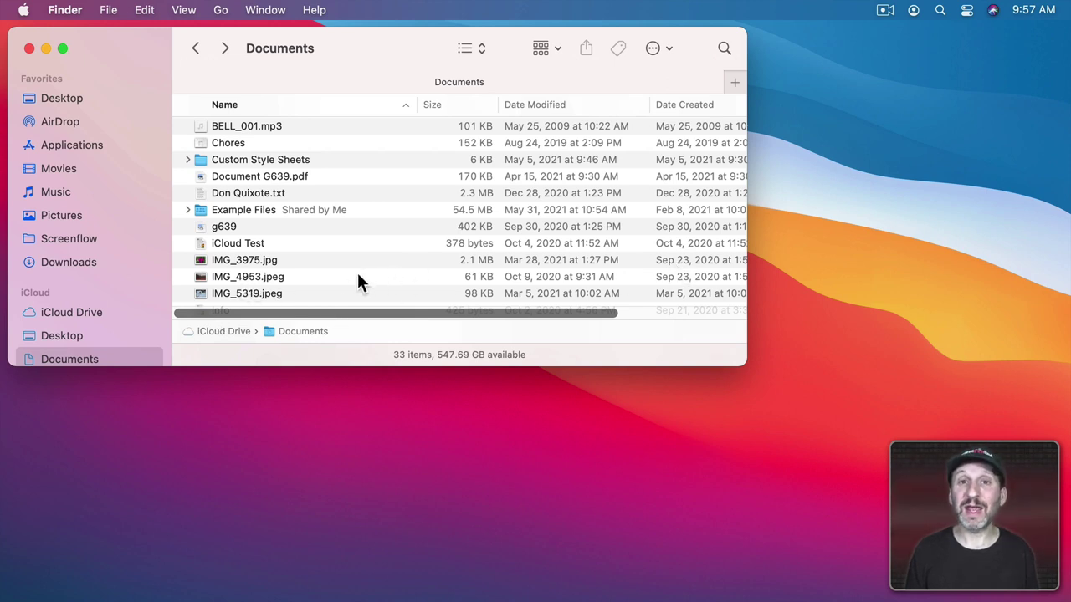
scroll(720, 217, "down", 4)
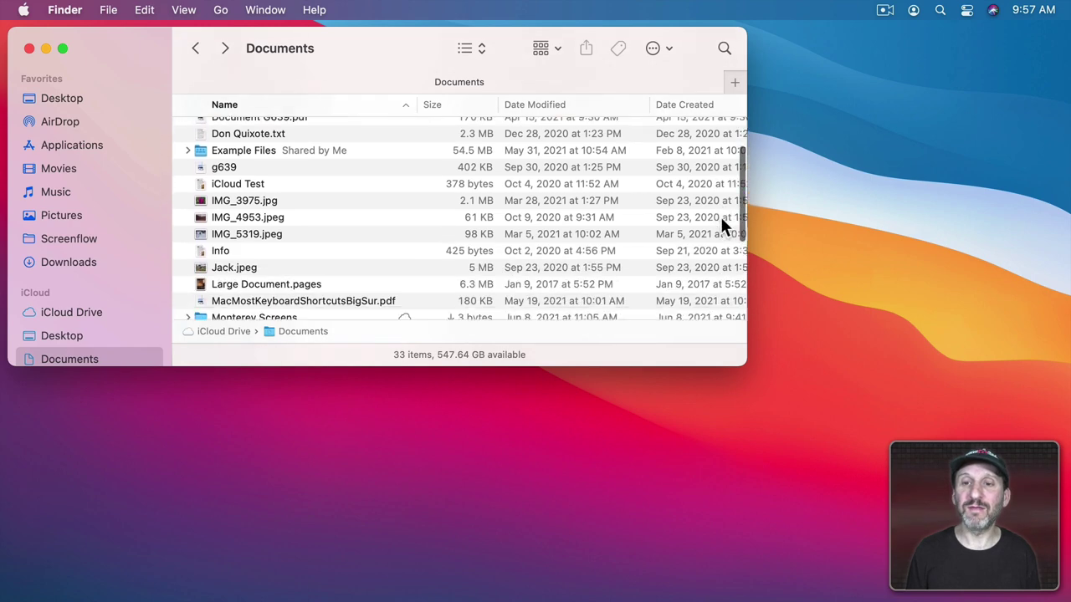
left_click(23, 9)
Set Show scroll bars to Always in System Preferences' General pane, then close the window
left_click(48, 62)
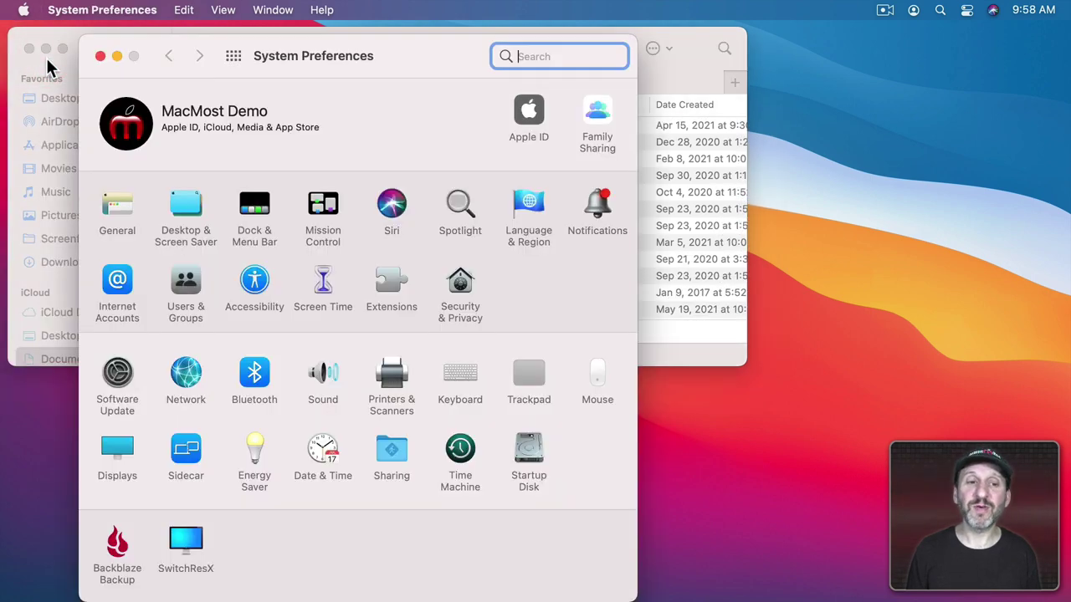
left_click(113, 216)
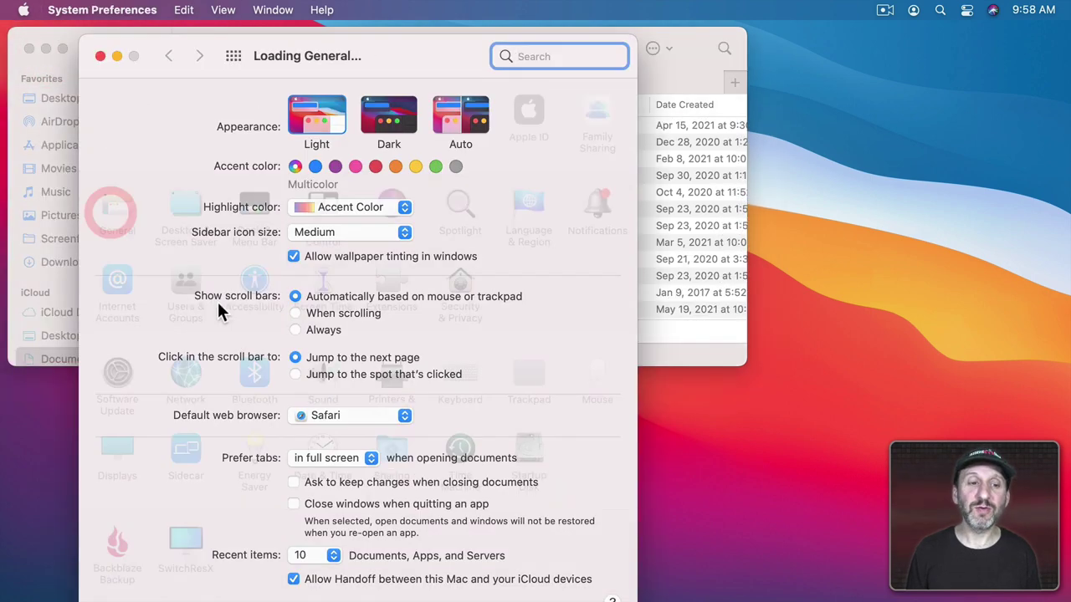
left_click(295, 330)
left_click(101, 56)
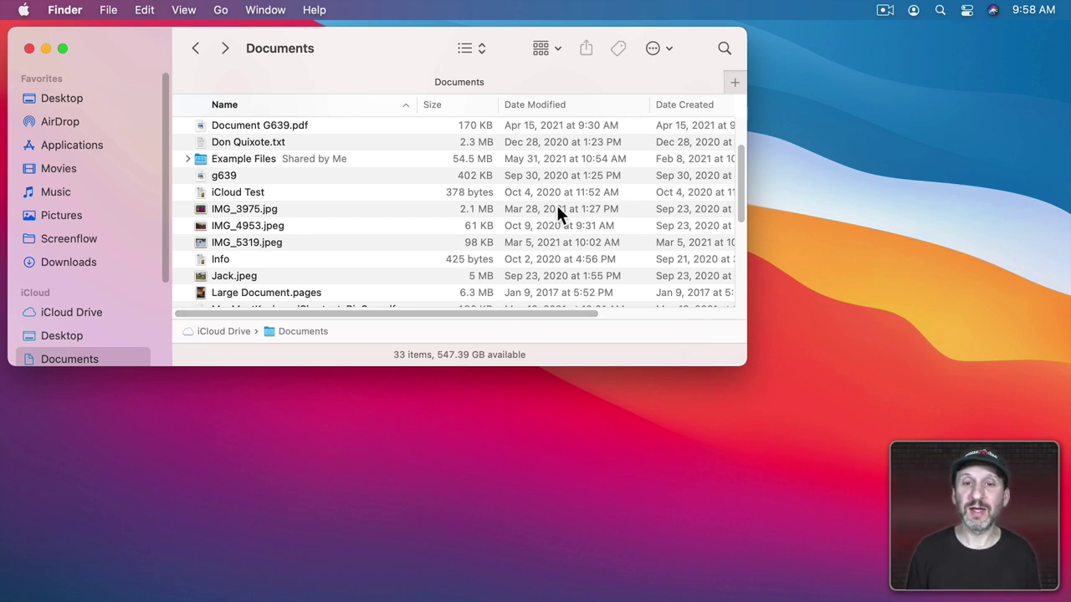
Switch the Documents folder to column view and scroll down its list
left_click(497, 158)
key("super+3")
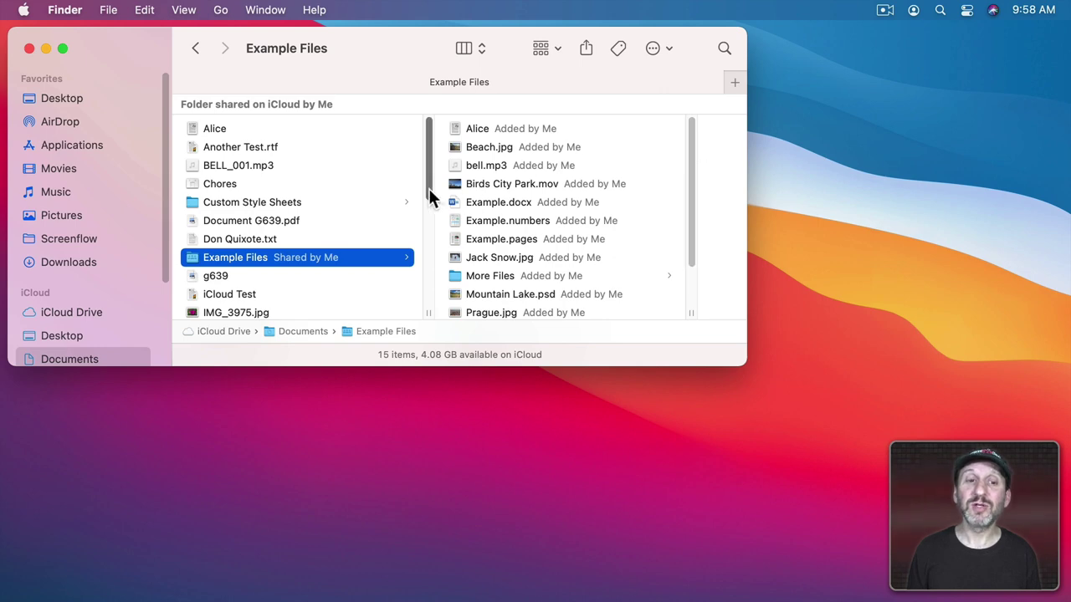
scroll(429, 178, "down", 3)
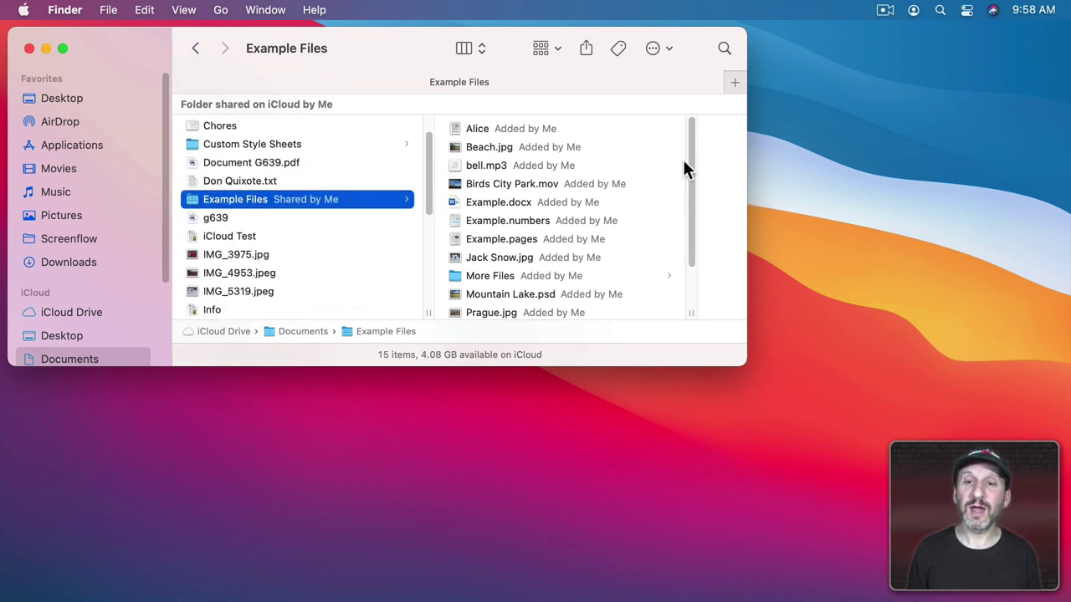
Scroll within the columns, then drag the first column's resize handle to adjust its width
left_click_drag(691, 163, 694, 121)
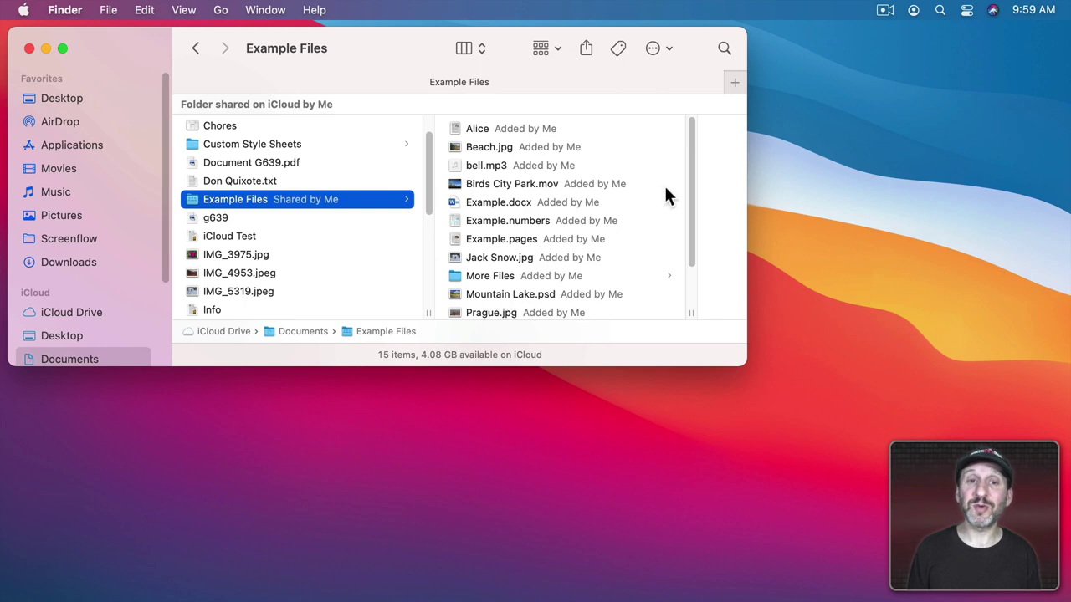
left_click_drag(430, 150, 430, 131)
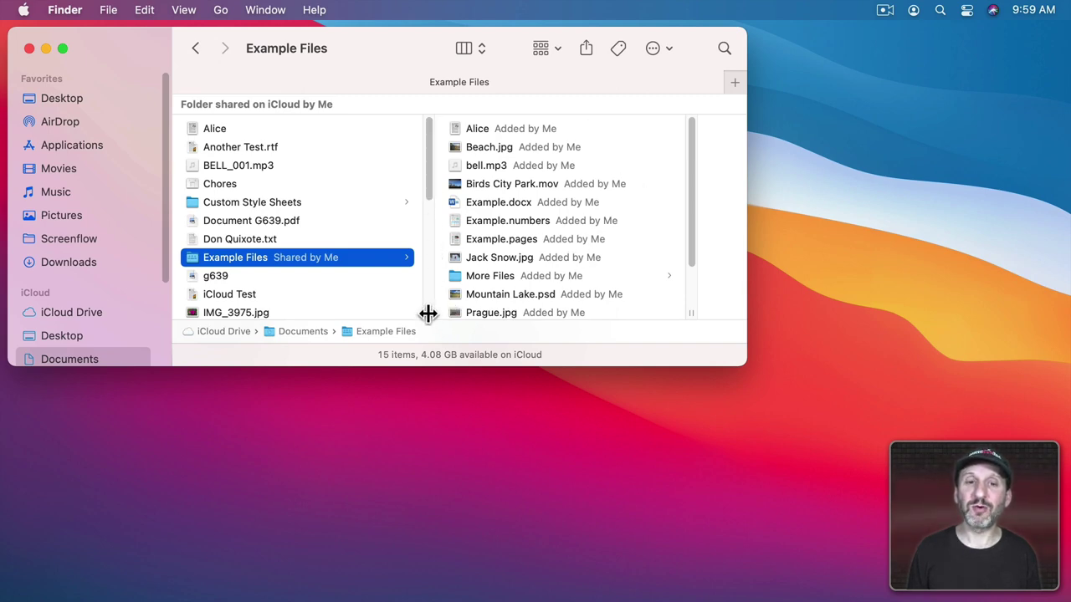
mouse_move(427, 314)
left_mouse_down()
mouse_move(452, 310)
mouse_move(387, 312)
mouse_move(454, 309)
mouse_move(411, 306)
left_mouse_up()
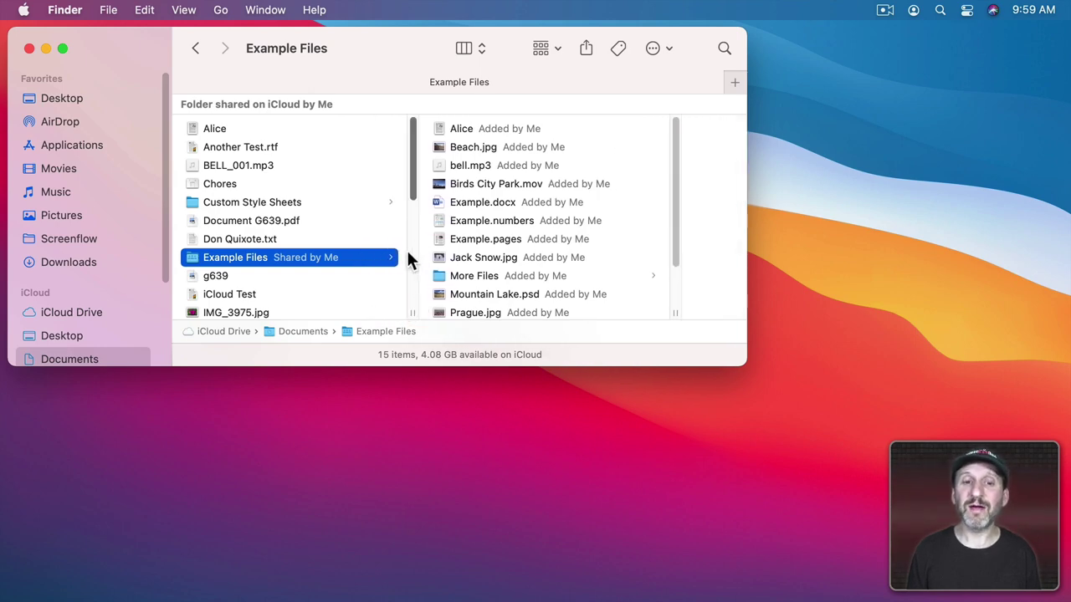
mouse_move(409, 310)
left_mouse_down()
mouse_move(433, 310)
mouse_move(413, 311)
left_mouse_up()
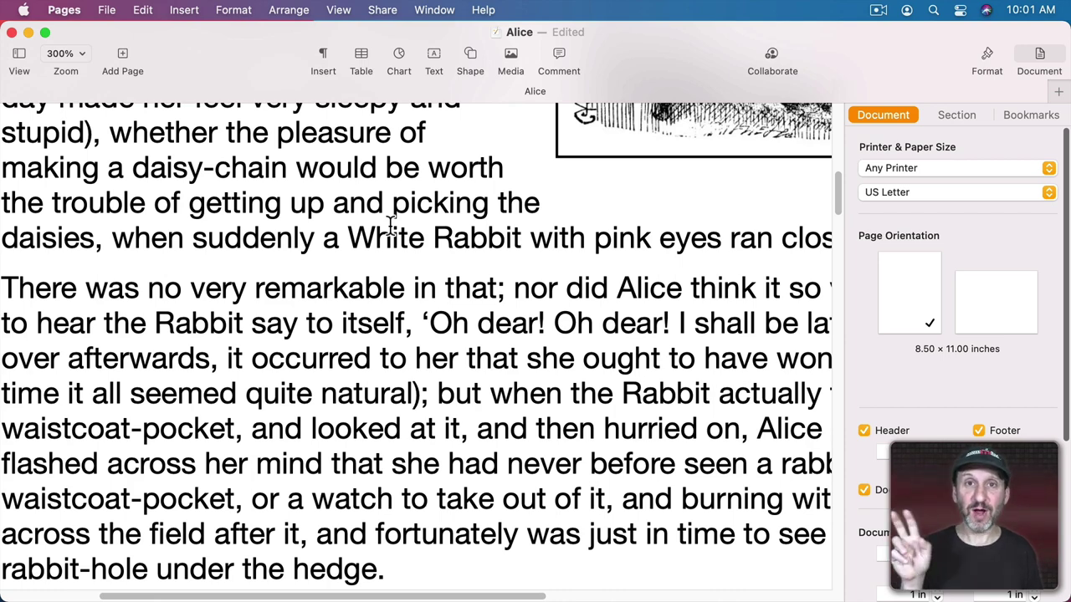
scroll(389, 224, "right", 2)
scroll(389, 224, "down", 2)
scroll(389, 224, "left", 1)
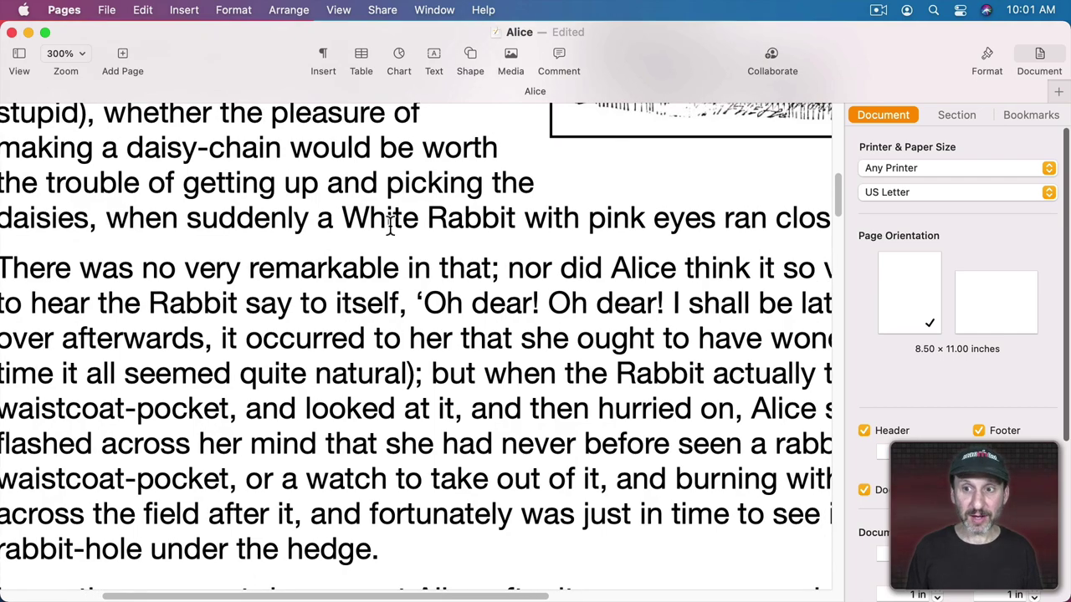
scroll(389, 224, "down", 3)
scroll(389, 224, "left", 1)
scroll(389, 224, "up", 4)
scroll(389, 224, "down", 2)
scroll(389, 225, "left", 1)
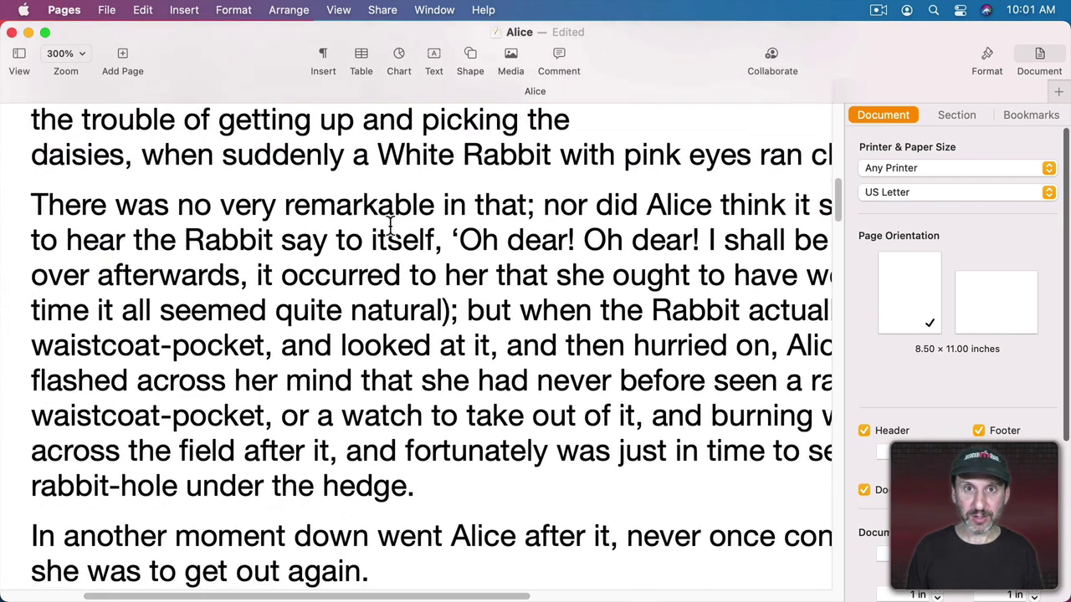
scroll(389, 224, "down", 1)
scroll(389, 225, "left", 1)
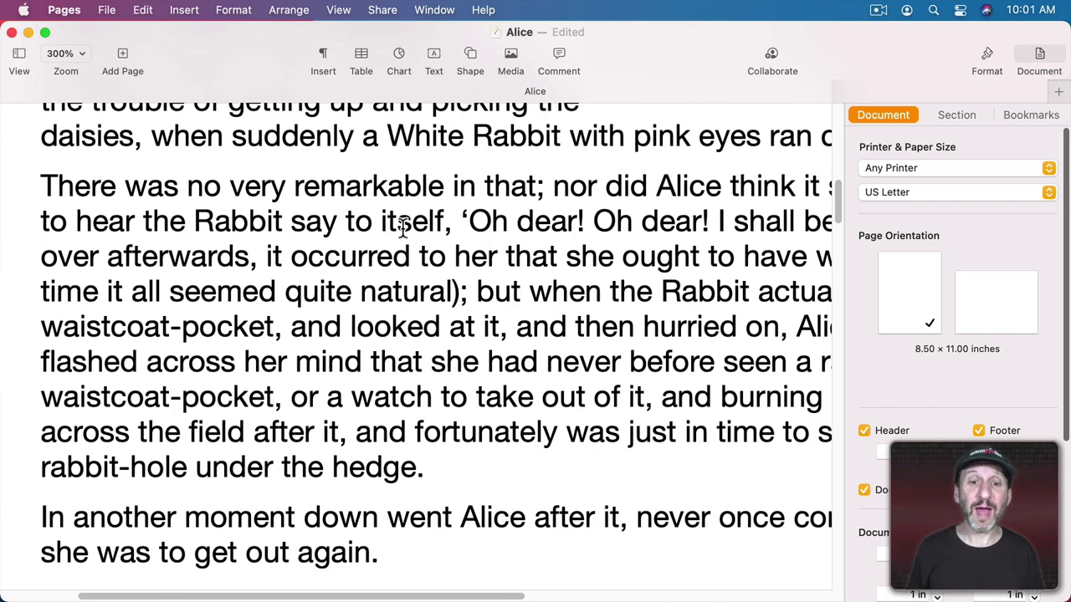
scroll(403, 226, "right", 1)
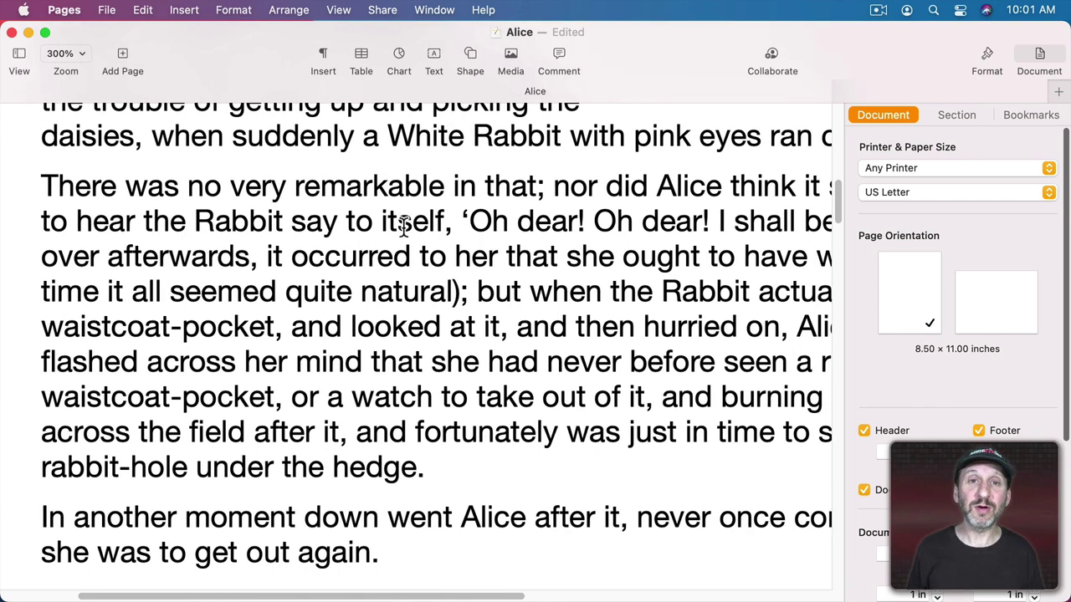
scroll(402, 225, "down", 1)
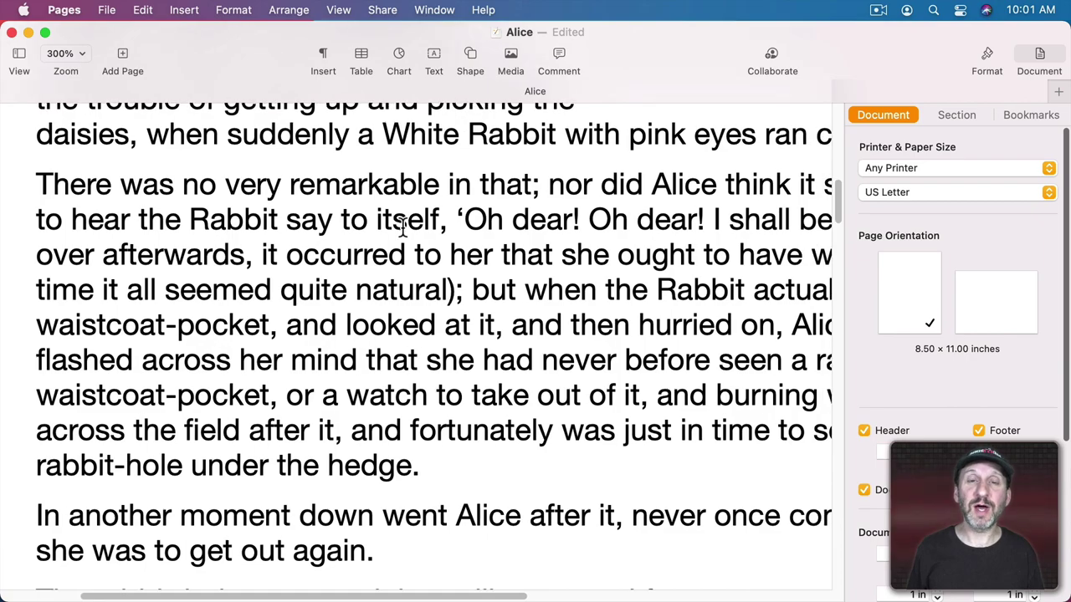
scroll(402, 226, "down", 5)
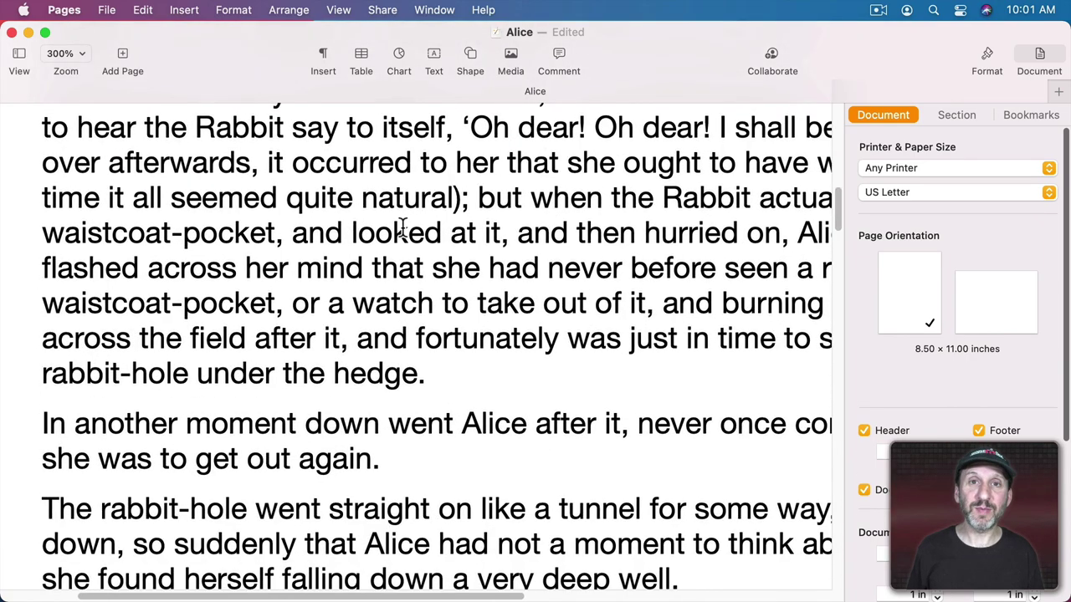
scroll(403, 226, "up", 3)
scroll(402, 225, "down", 5)
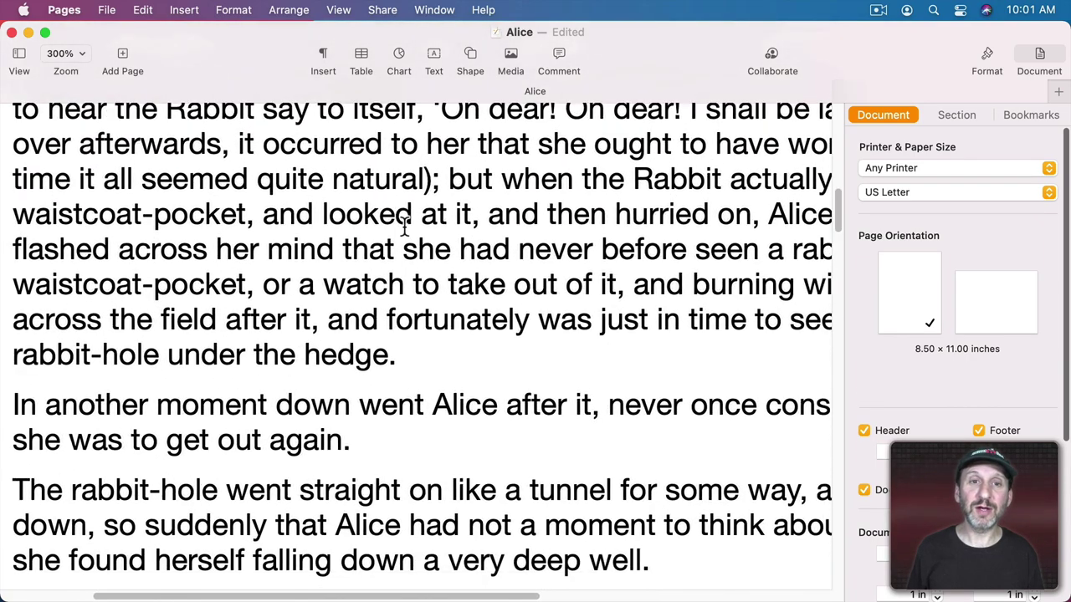
scroll(402, 226, "up", 5)
scroll(402, 225, "down", 8)
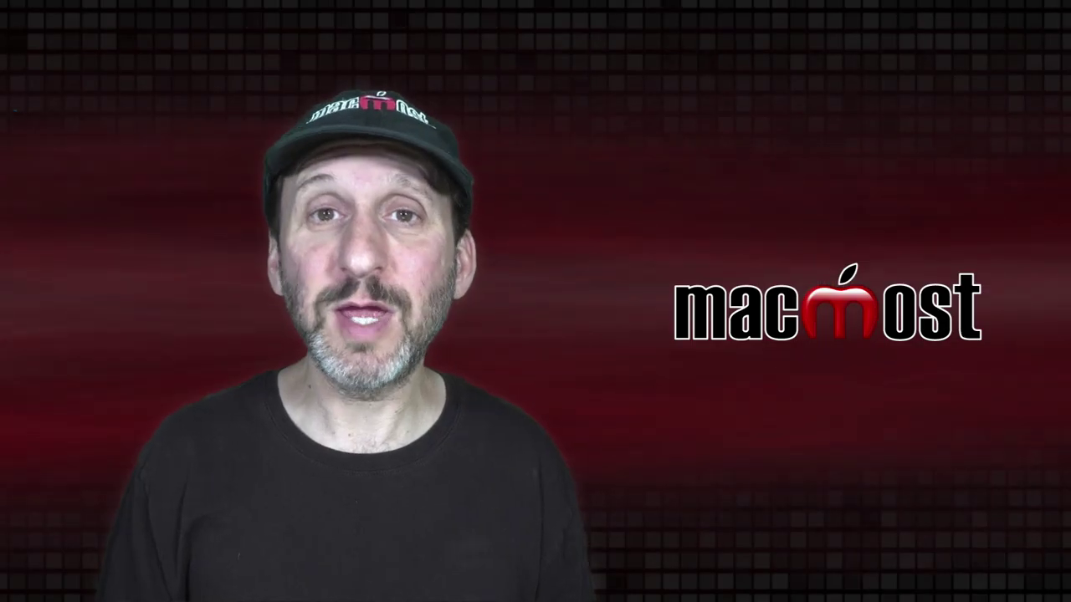